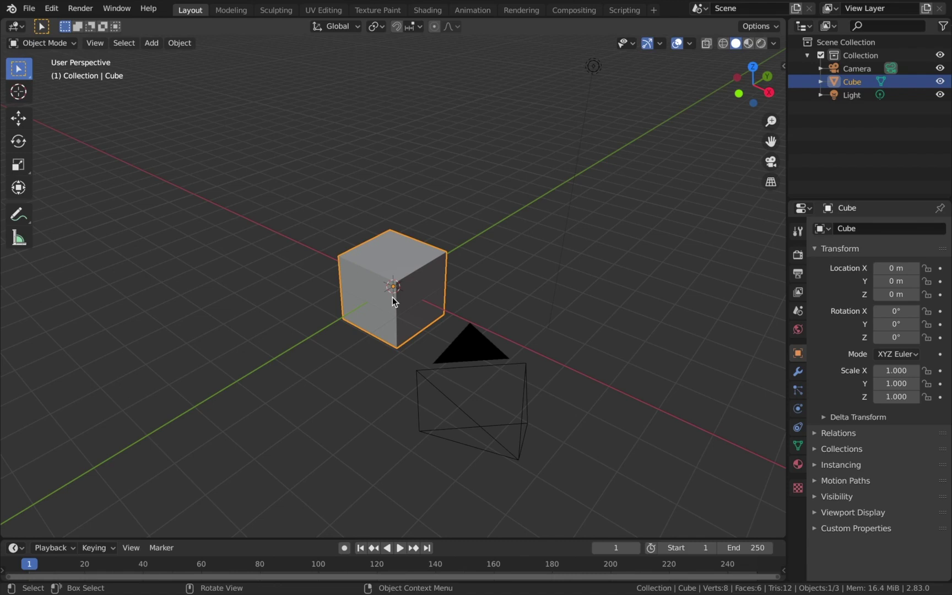
# - Add an Array modifier to the default cube
pyautogui.click(798, 371)
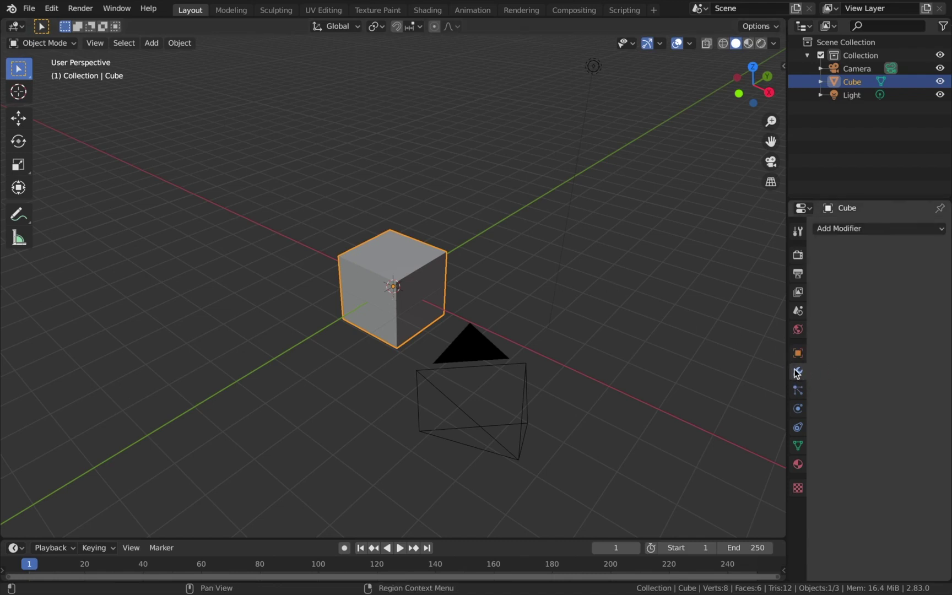
pyautogui.click(890, 228)
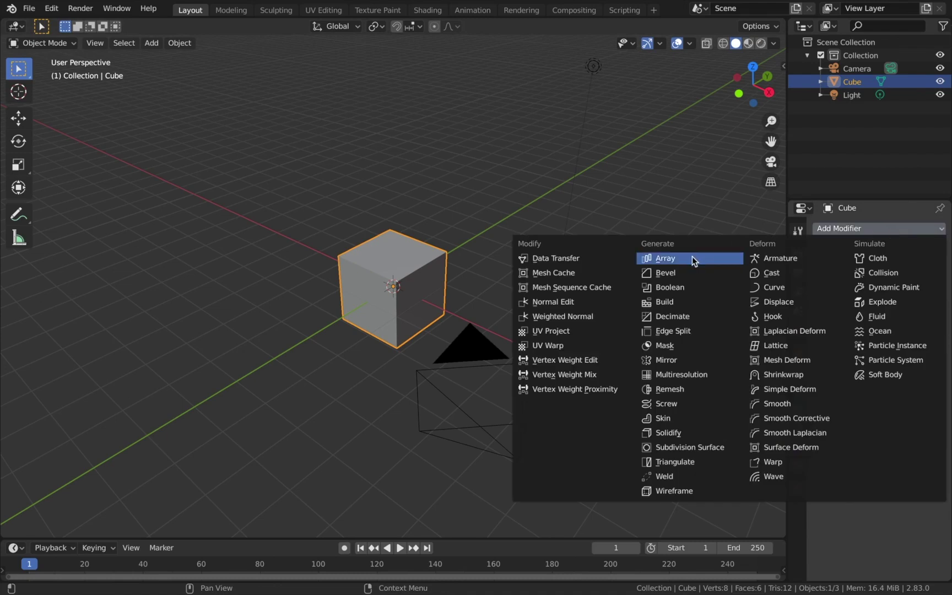
pyautogui.click(671, 261)
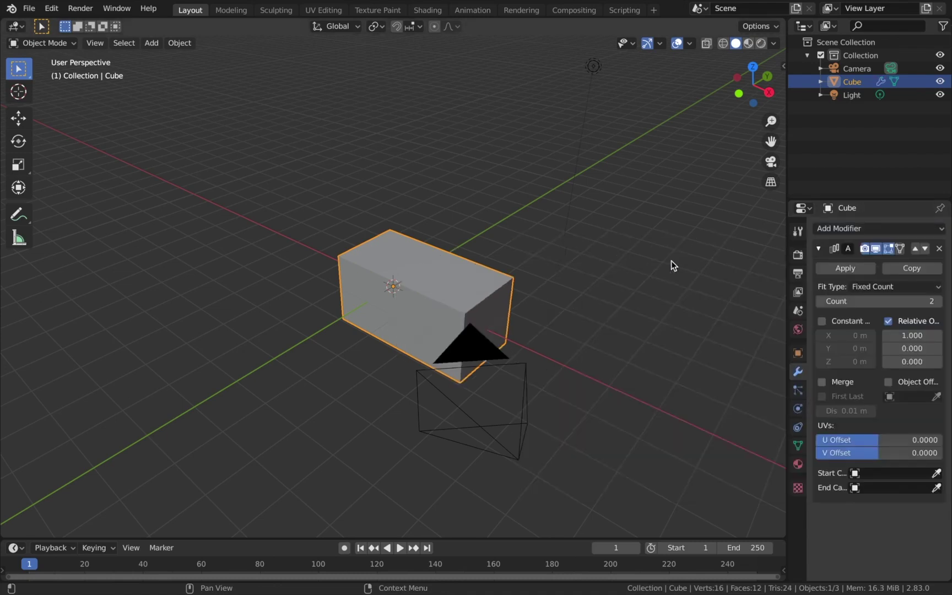
pyautogui.hscroll(-5, 435, 290)
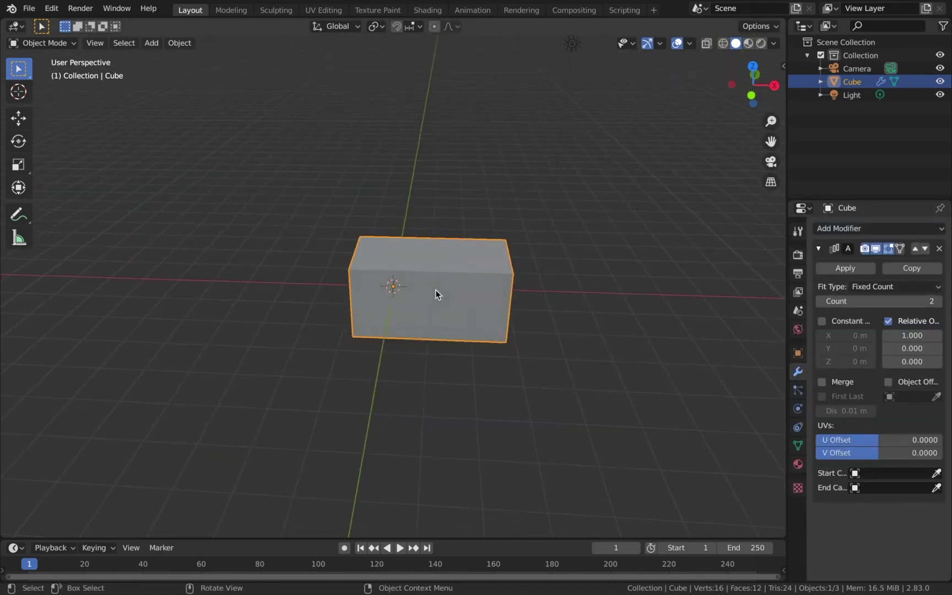
pyautogui.scroll(2, 436, 291)
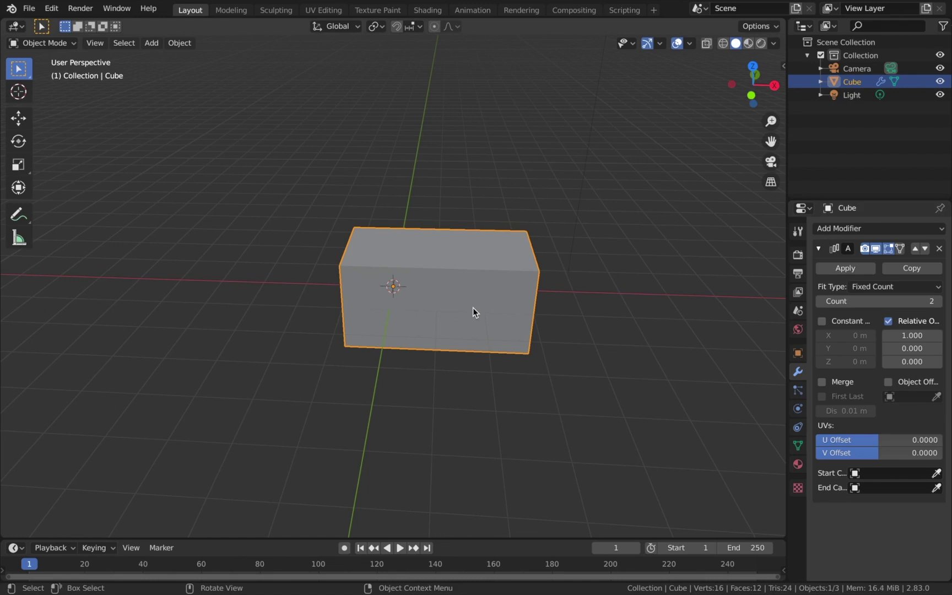
# - Try moving the cube's upper front vertex beside the array copy in Edit Mode, and undo the move
pyautogui.press('Tab')
pyautogui.click(440, 270)
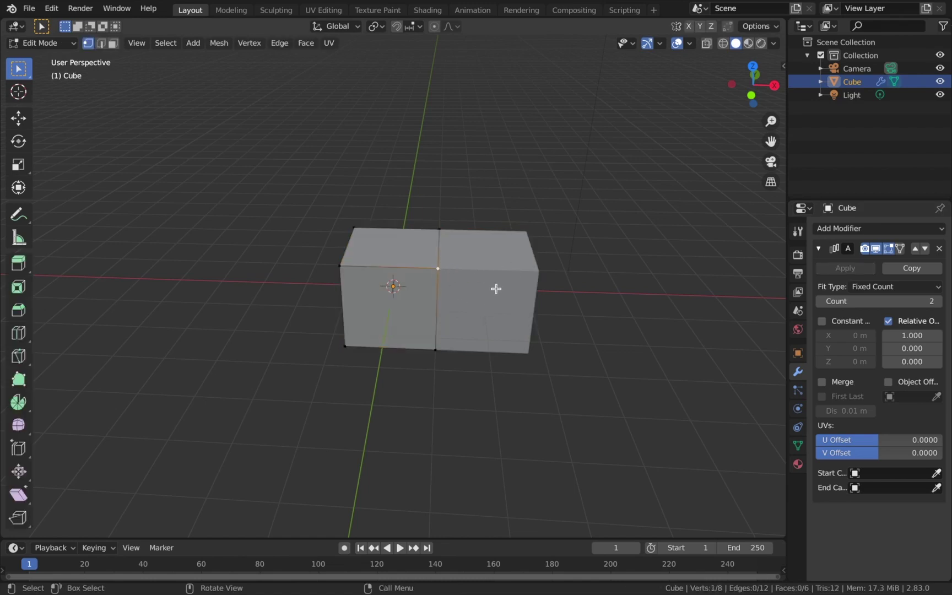
pyautogui.press('g')
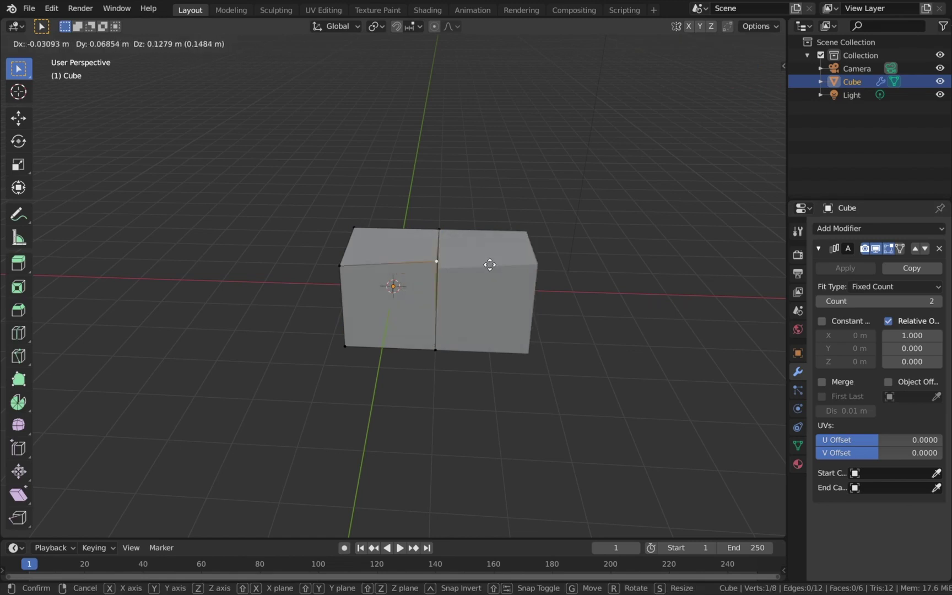
pyautogui.click(469, 272)
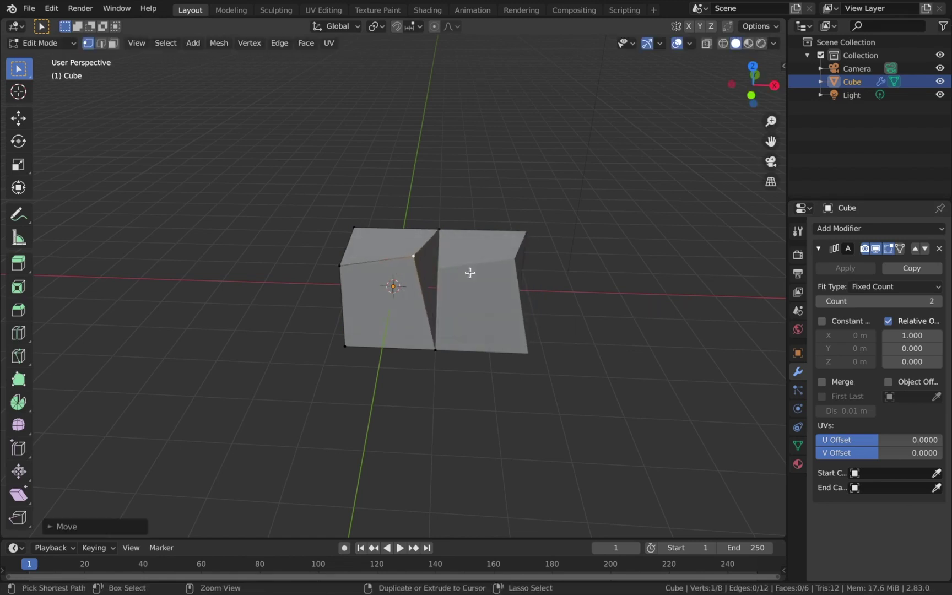
pyautogui.hotkey('ctrl', 'z')
pyautogui.press('Tab')
pyautogui.moveTo(470, 272); pyautogui.dragTo(470, 272, button='middle')
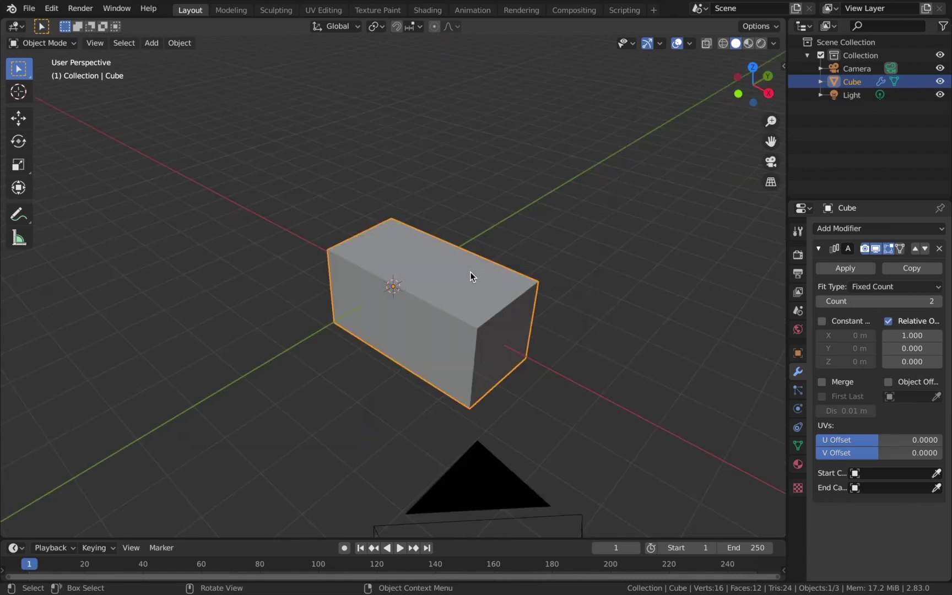
pyautogui.scroll(3, 546, 272)
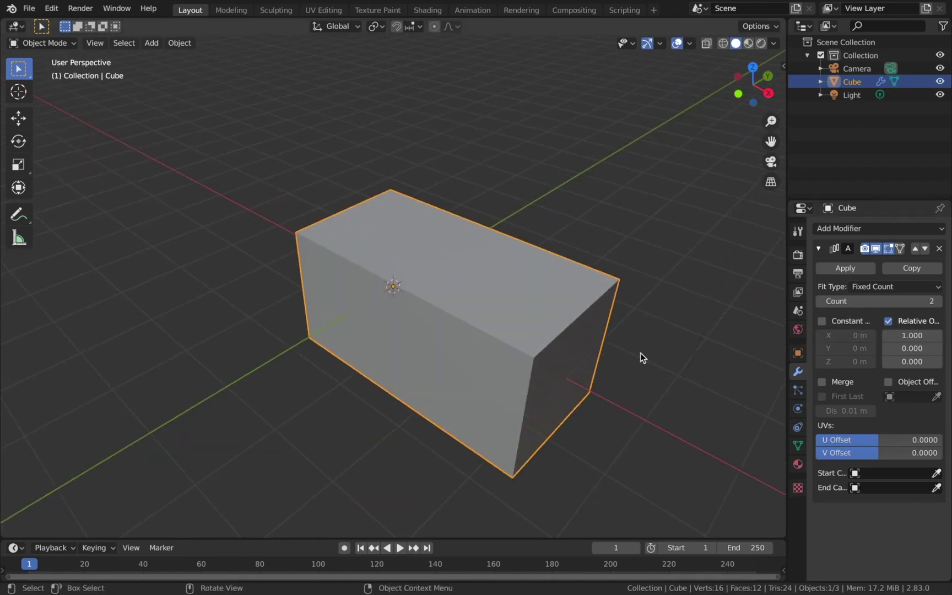
pyautogui.press('KP_1')
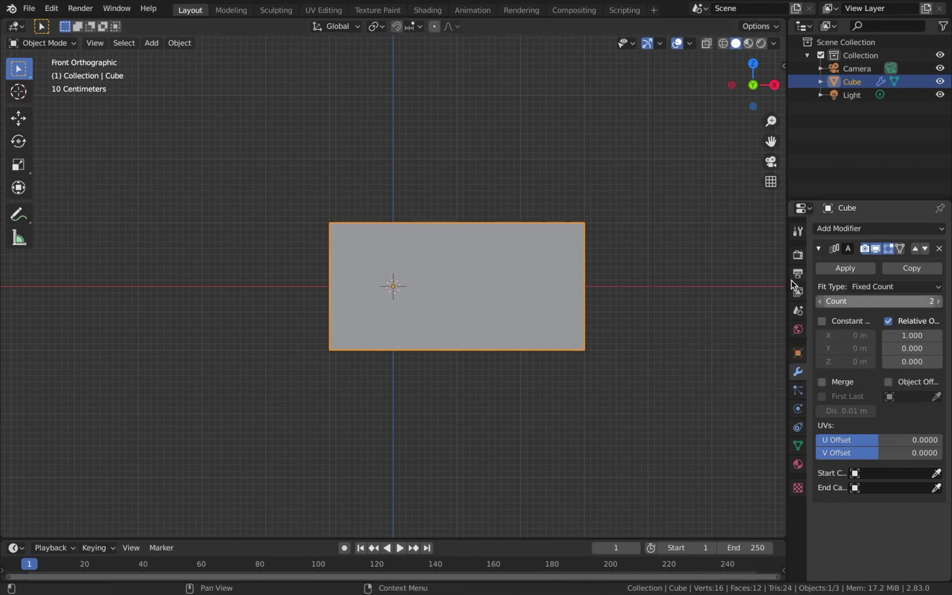
pyautogui.hscroll(5, 544, 291)
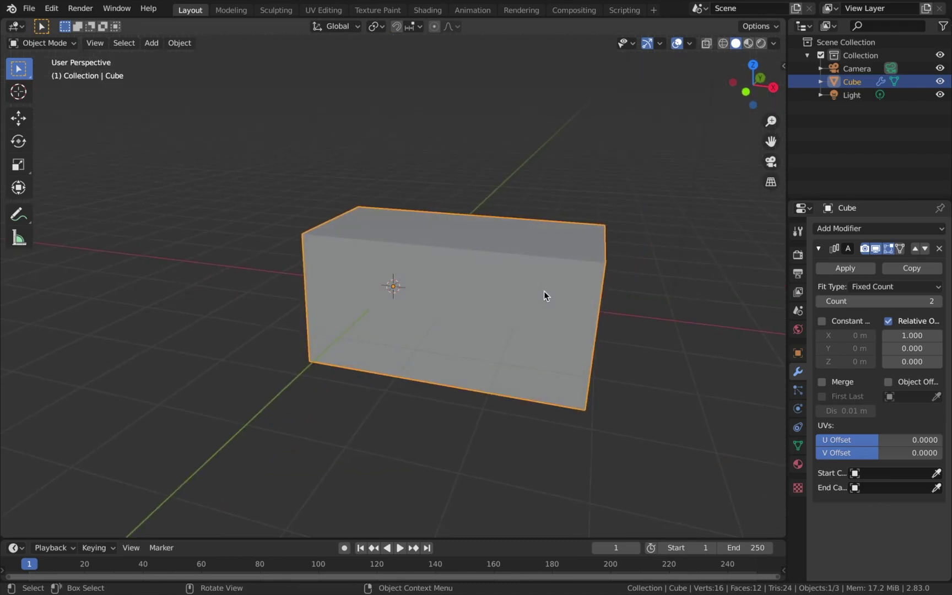
pyautogui.press('KP_1')
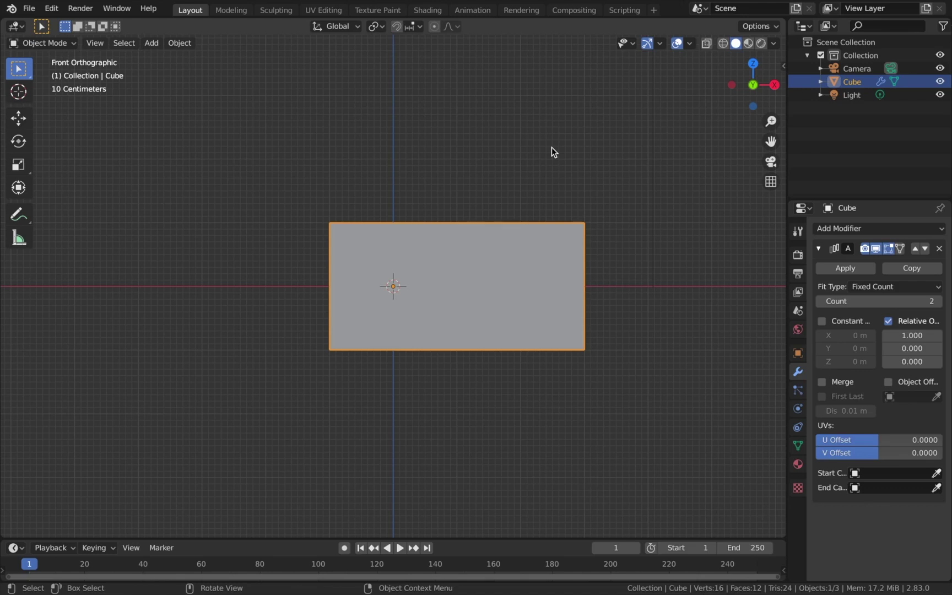
# - Deselect the cube, add a UV sphere and place it about 2.9 m along negative X beside the cube
pyautogui.moveTo(587, 211); pyautogui.dragTo(570, 218, button='middle')
pyautogui.press('x')
pyautogui.hotkey('alt', 'a')
pyautogui.press('KP_1')
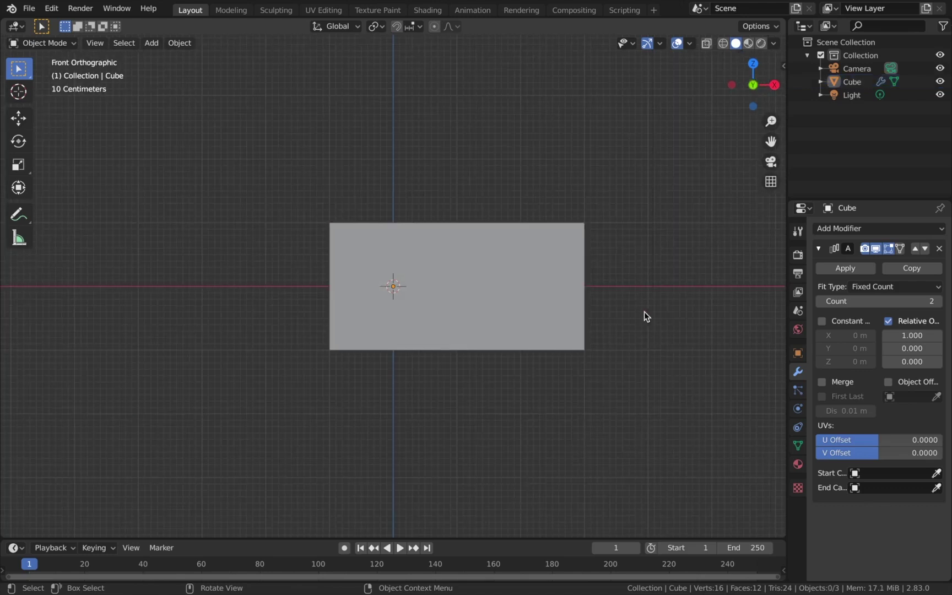
pyautogui.hotkey('shift', 'a')
pyautogui.moveTo(628, 307)
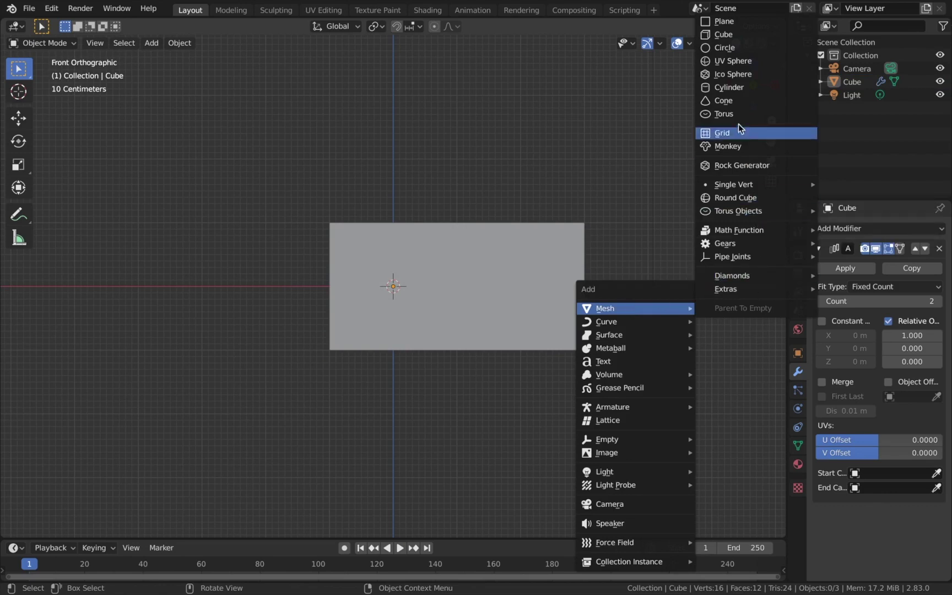
pyautogui.click(740, 64)
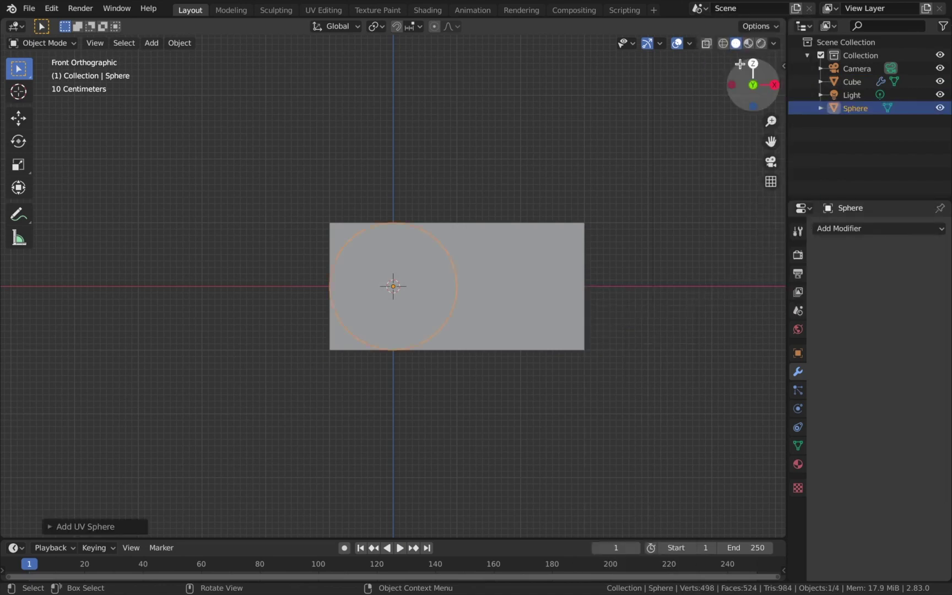
pyautogui.press('g')
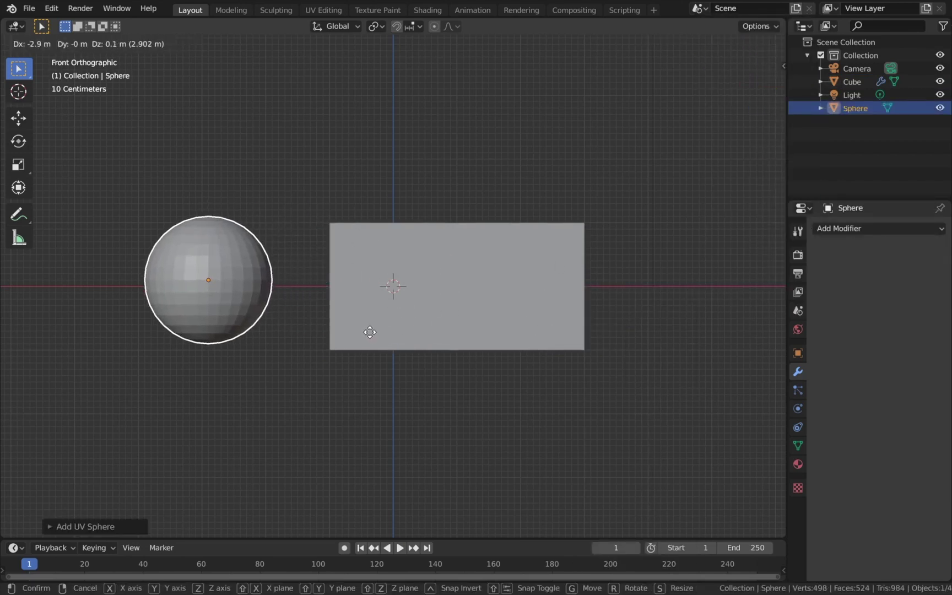
pyautogui.click(367, 335)
# - Examine the sphere and the arrayed cube in wireframe shading, and return to solid shading in front view
pyautogui.hotkey('shift', 'z')
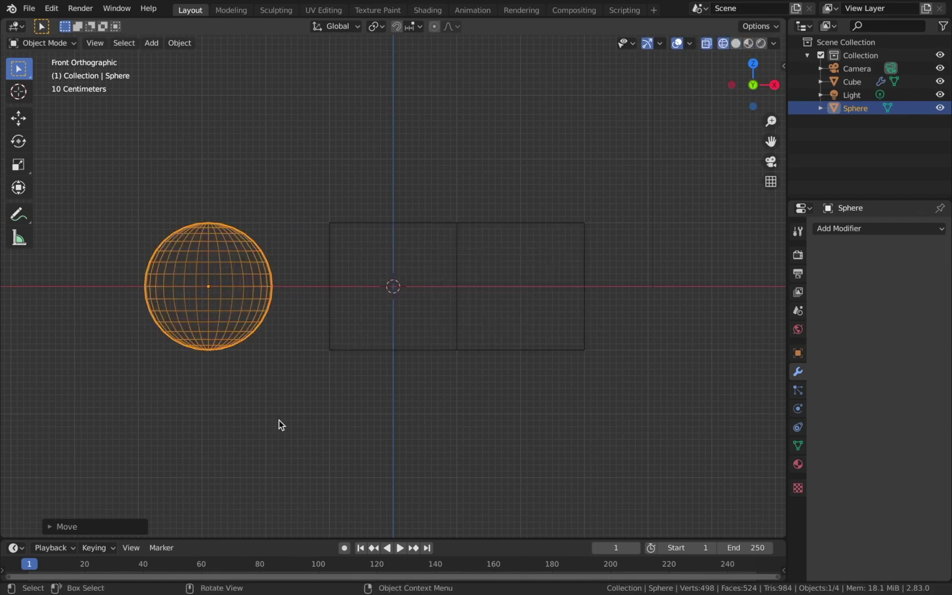
pyautogui.hotkey('shift', 'z')
pyautogui.click(383, 306)
pyautogui.hotkey('shift', 'z')
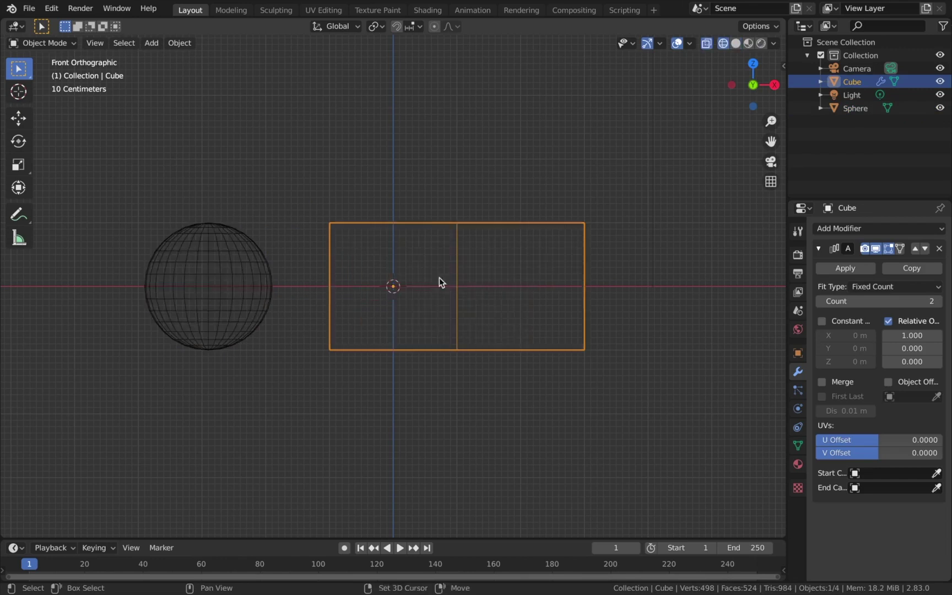
pyautogui.moveTo(590, 283); pyautogui.dragTo(401, 198, button='middle')
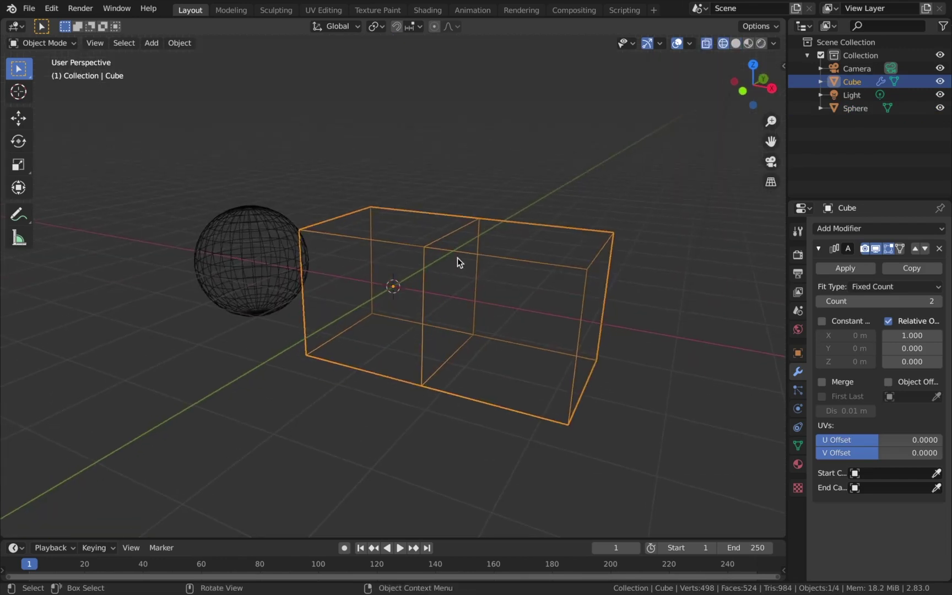
pyautogui.hotkey('shift', 'z')
pyautogui.press('KP_1')
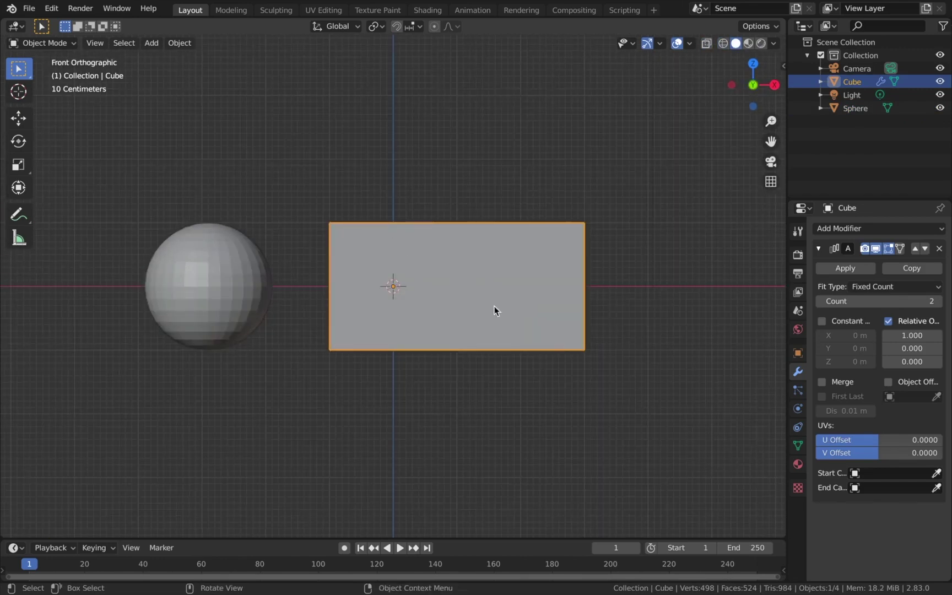
# - Set the sphere's viewport display type to Bounds and check it from several angles
pyautogui.click(233, 302)
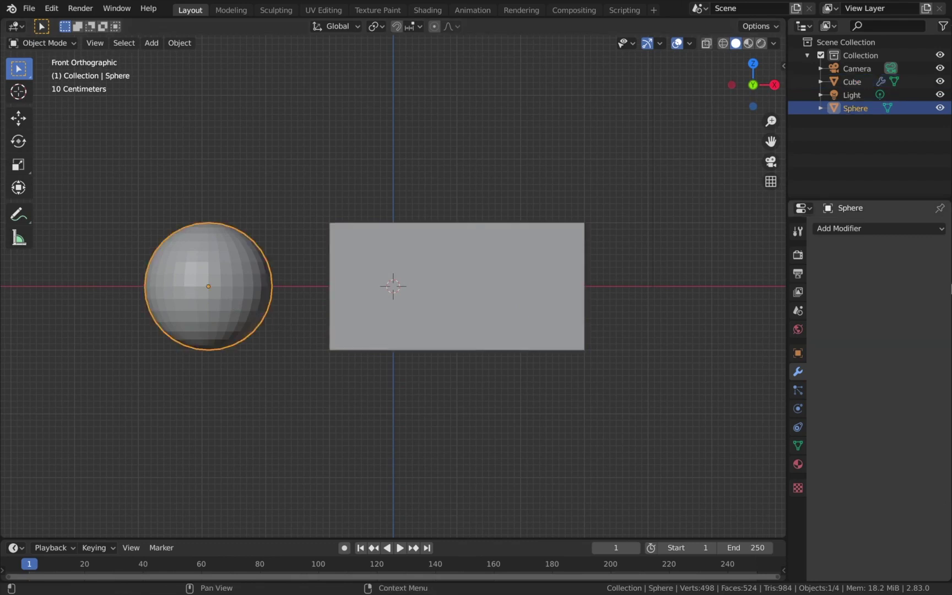
pyautogui.click(798, 352)
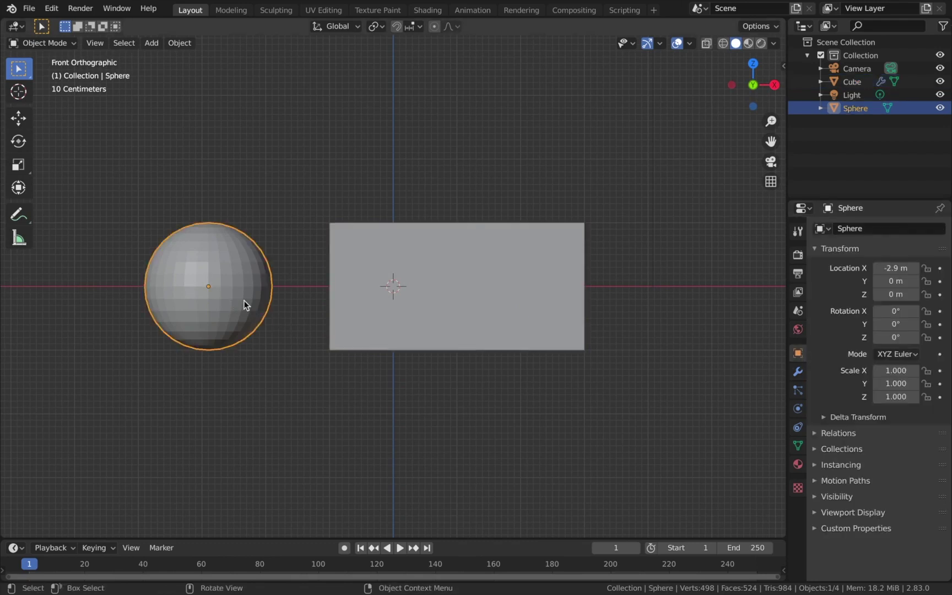
pyautogui.click(826, 510)
pyautogui.scroll(-3, 901, 536)
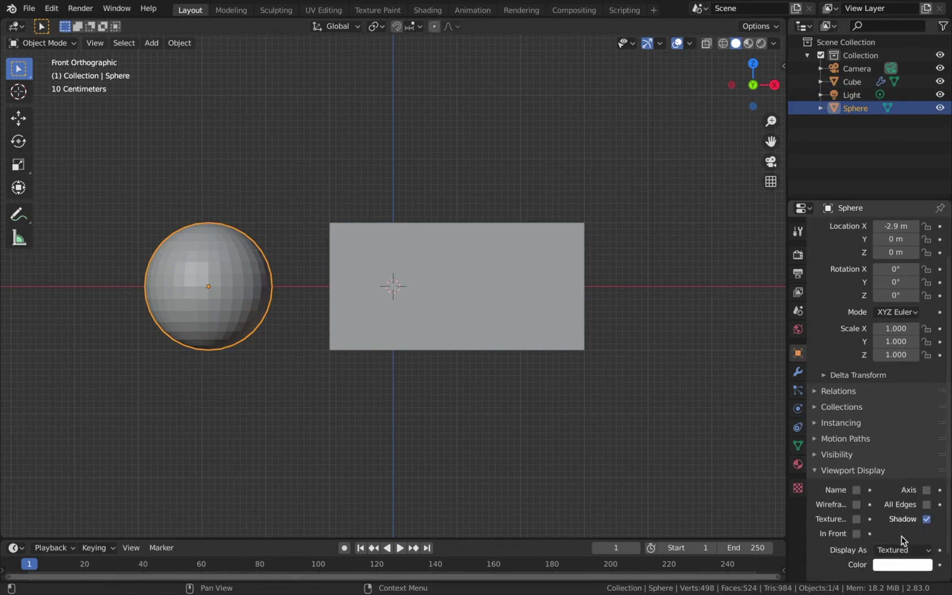
pyautogui.click(901, 551)
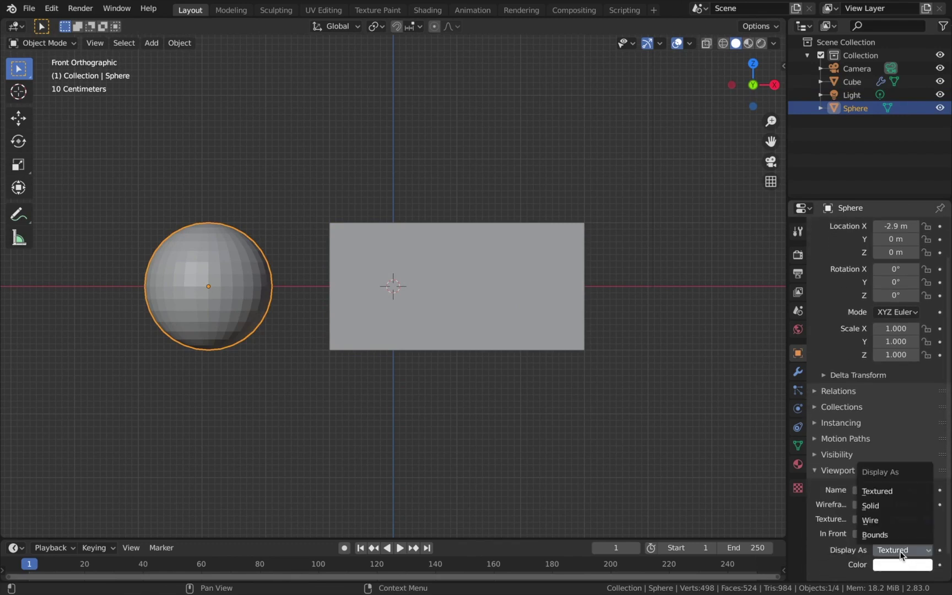
pyautogui.click(879, 535)
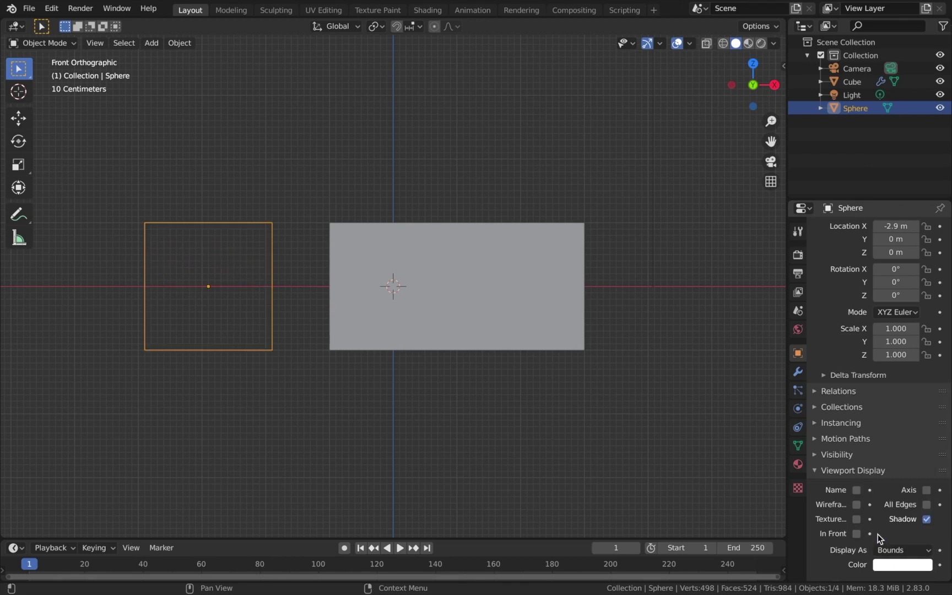
pyautogui.moveTo(98, 353); pyautogui.dragTo(227, 321, button='middle')
pyautogui.moveTo(235, 360); pyautogui.dragTo(282, 342, button='middle')
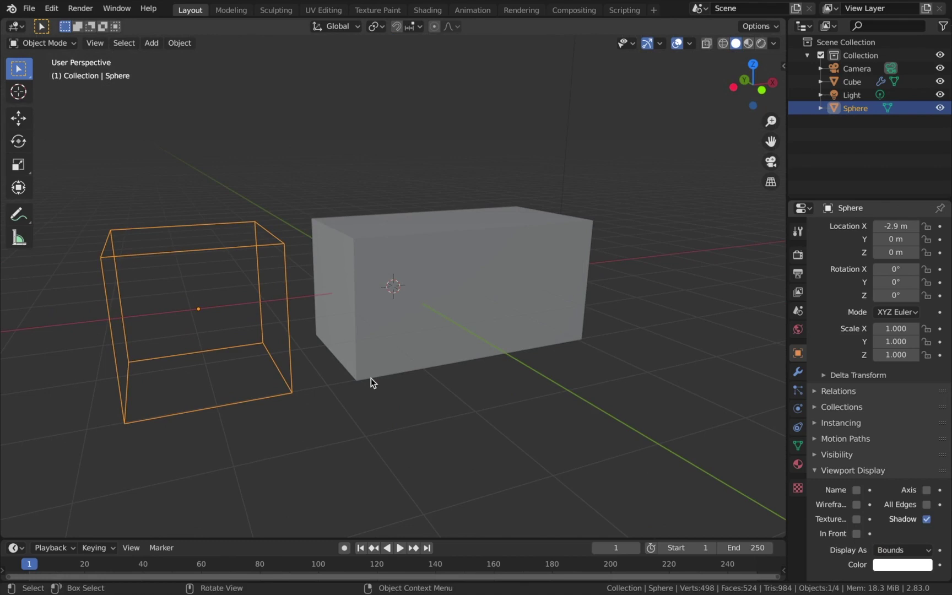
pyautogui.press('KP_1')
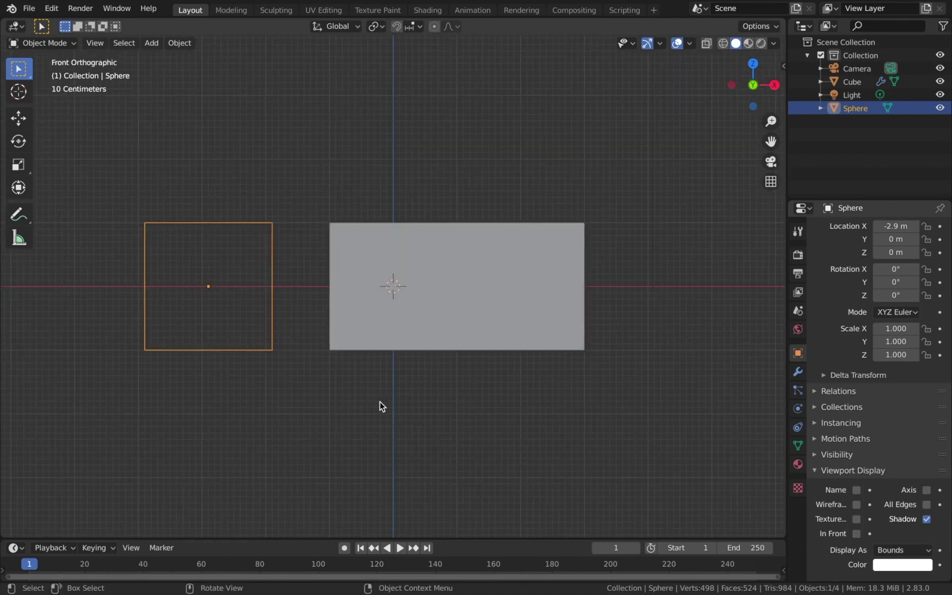
# - Set the sphere's viewport display type to Solid and delete the sphere
pyautogui.click(904, 549)
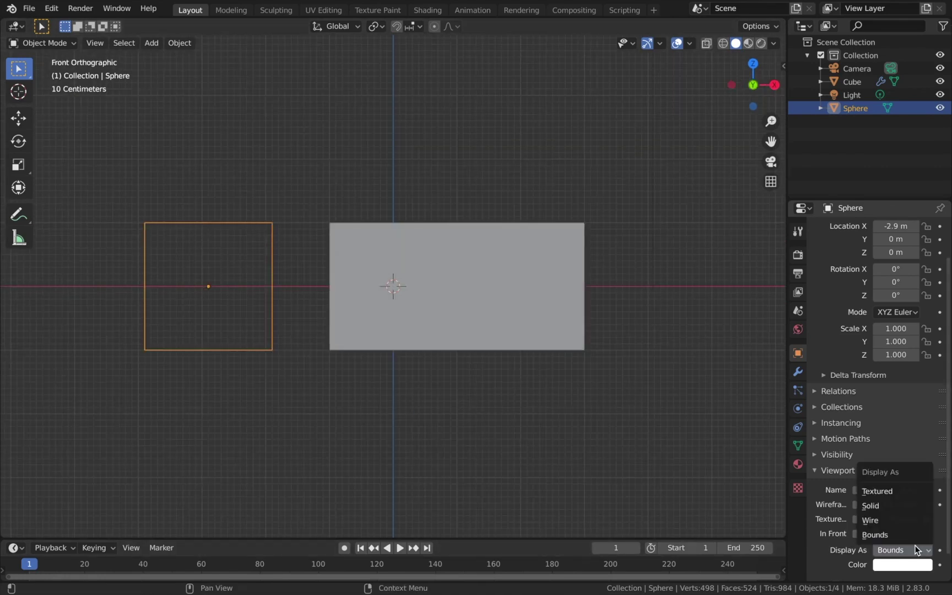
pyautogui.click(881, 508)
pyautogui.rightClick(607, 414)
pyautogui.press('Delete')
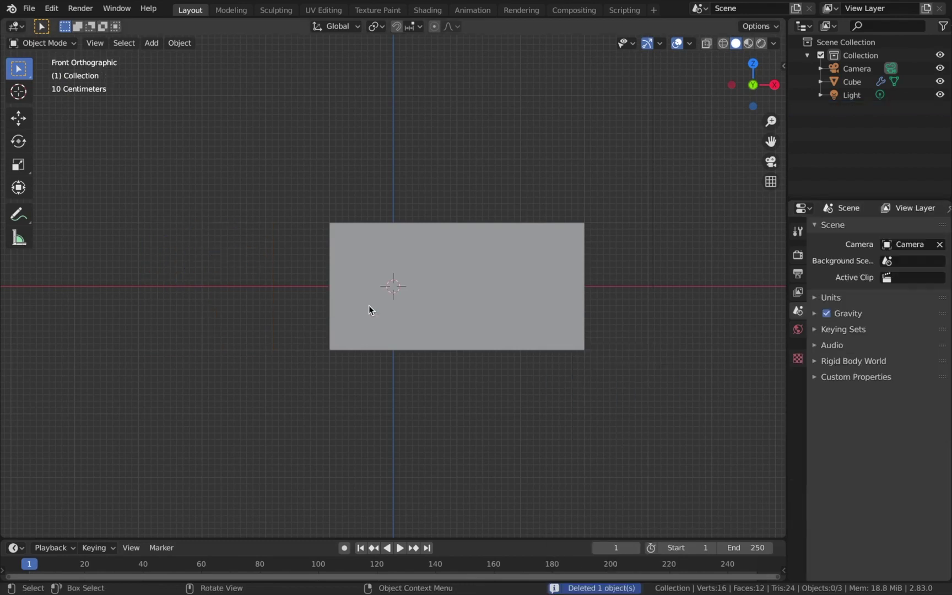
# - Show the arrayed cube in wireframe shading from the front and set its Array modifier's relative X offset to 1.2
pyautogui.click(498, 301)
pyautogui.moveTo(498, 301); pyautogui.dragTo(498, 301, button='middle')
pyautogui.press('KP_1')
pyautogui.keyDown('shift'); pyautogui.hscroll(5, 498, 300); pyautogui.keyUp('shift')
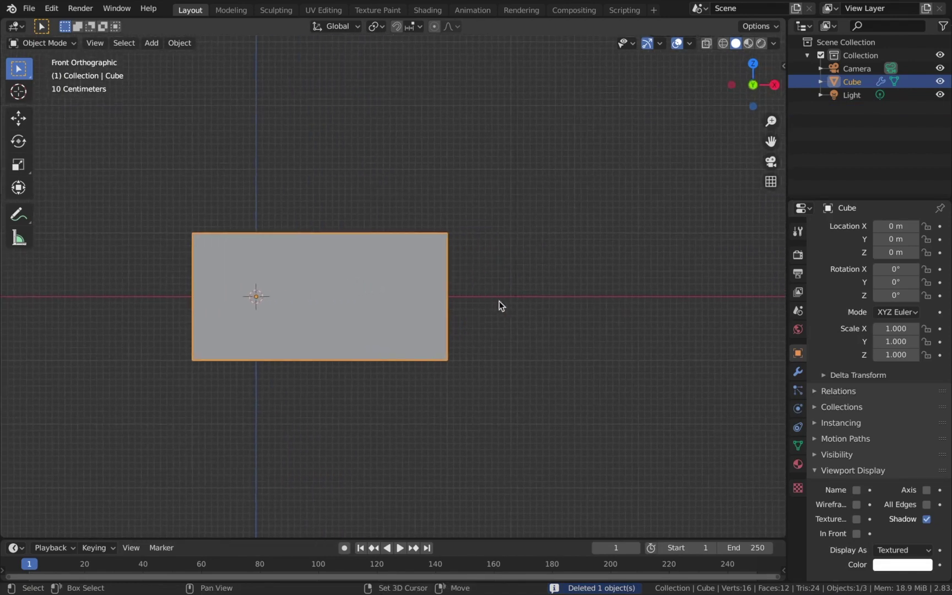
pyautogui.click(798, 372)
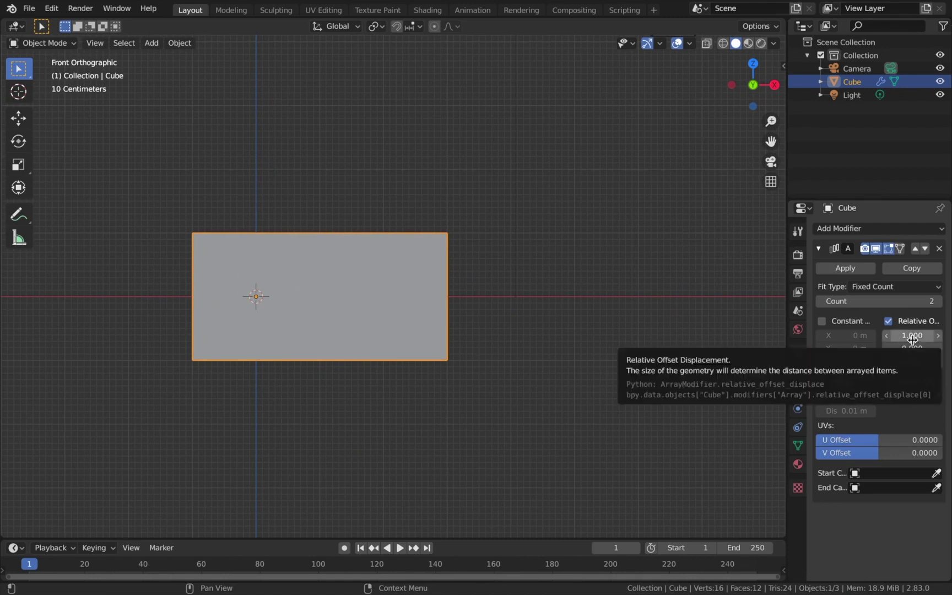
pyautogui.moveTo(589, 357); pyautogui.dragTo(461, 341, button='middle')
pyautogui.hotkey('shift', 'z')
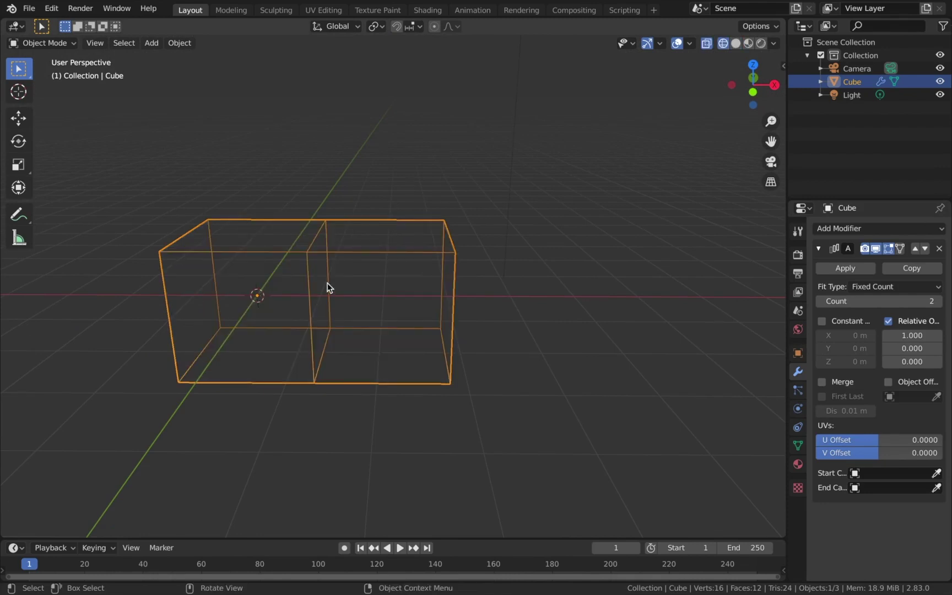
pyautogui.press('KP_1')
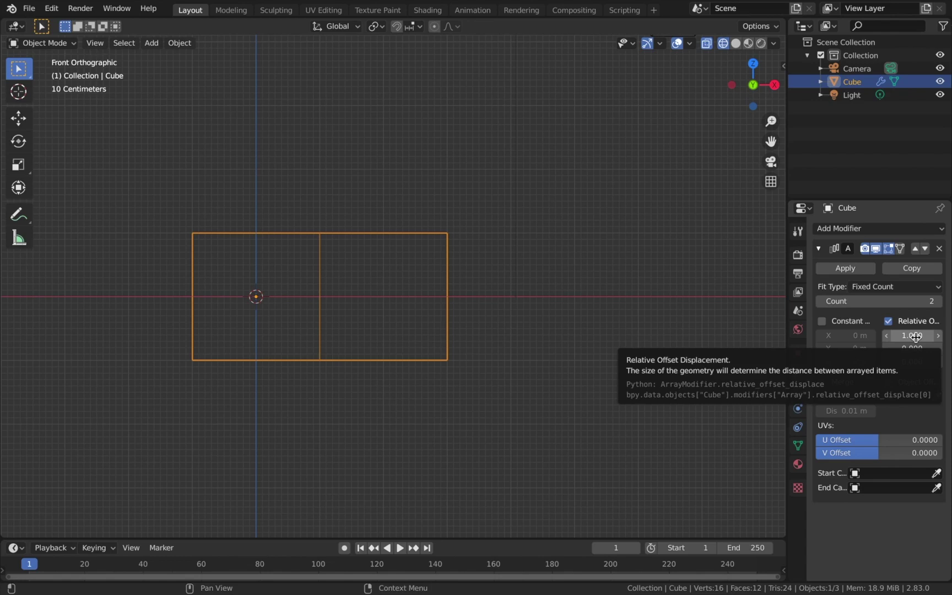
pyautogui.moveTo(915, 337); pyautogui.dragTo(895, 341)
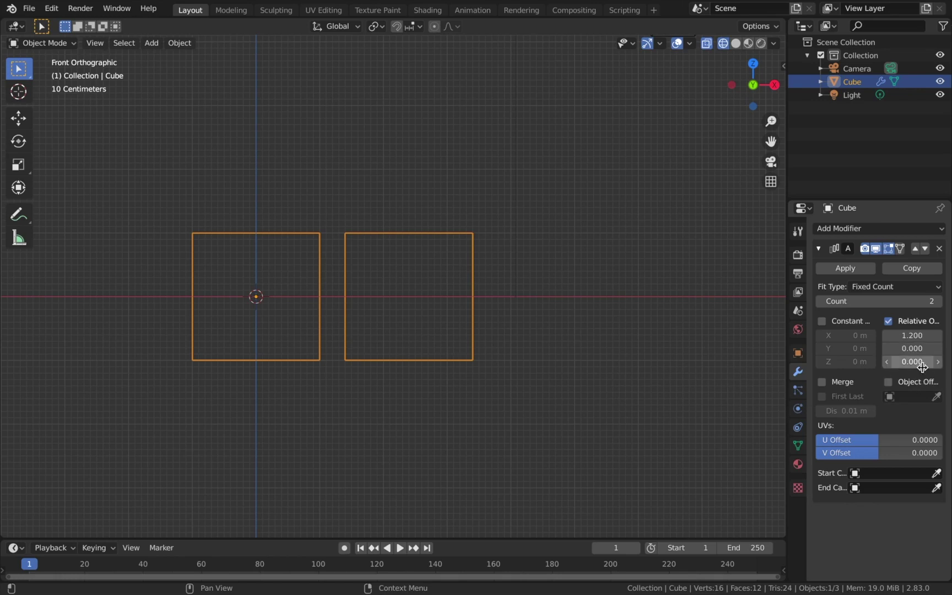
# - Set the Array modifier's relative X offset to 1
pyautogui.click(915, 334)
pyautogui.write('1')
pyautogui.press('Return')
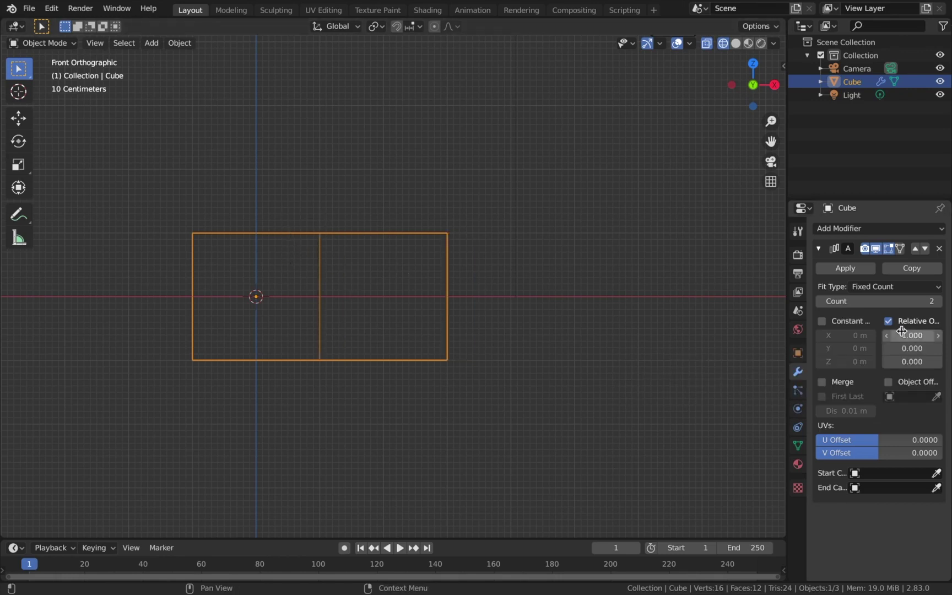
# - Replace the Array modifier's relative offset with a constant offset of 1 m in X
pyautogui.click(887, 321)
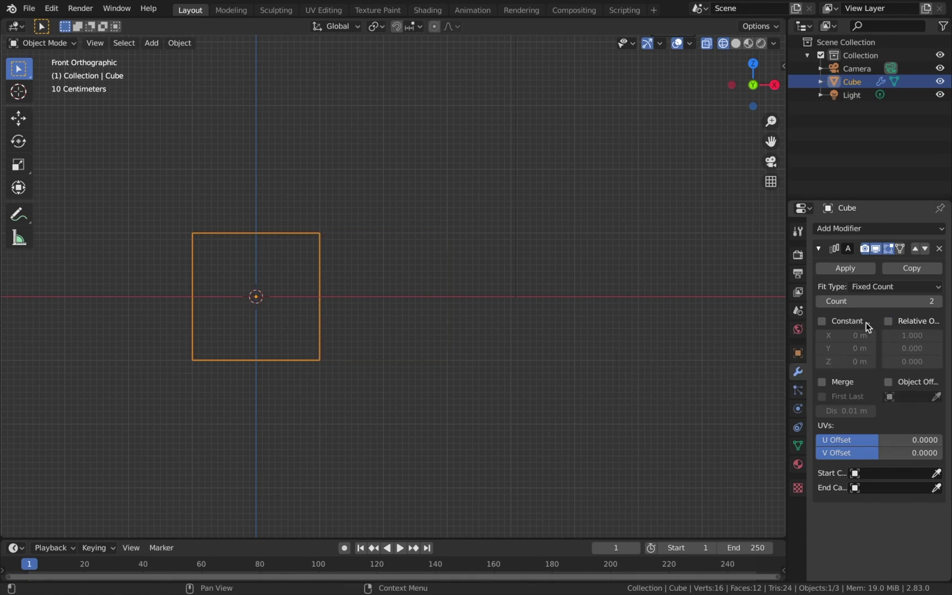
pyautogui.click(821, 321)
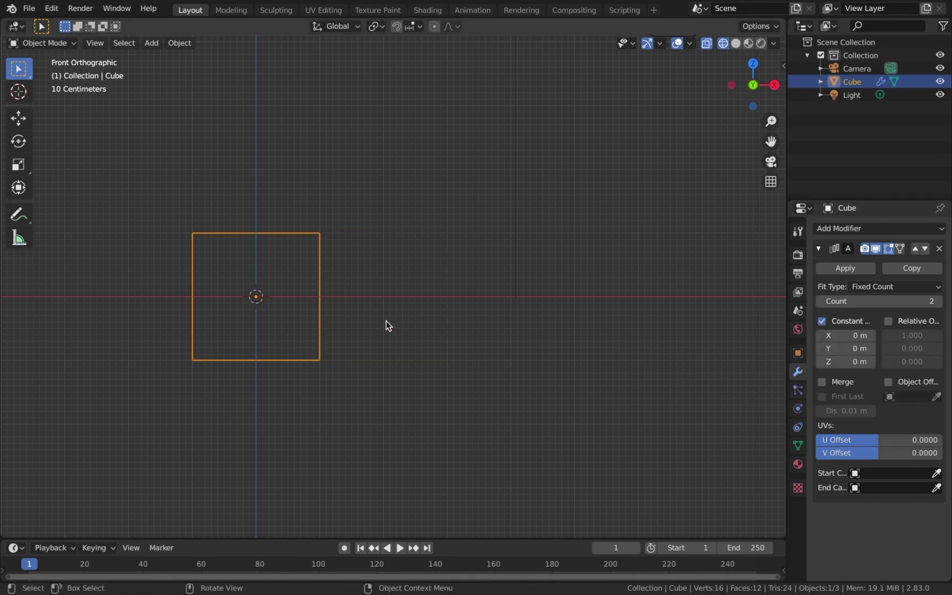
pyautogui.click(836, 334)
pyautogui.write('1')
pyautogui.press('Return')
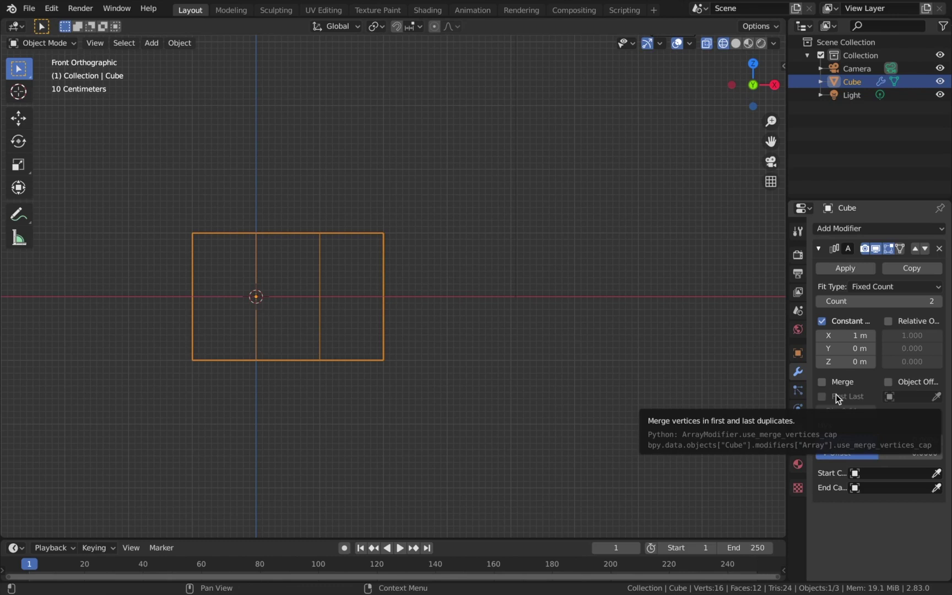
# - Turn off the constant offset and show the cube in solid shading from the front
pyautogui.click(822, 321)
pyautogui.moveTo(529, 322); pyautogui.dragTo(533, 325, button='middle')
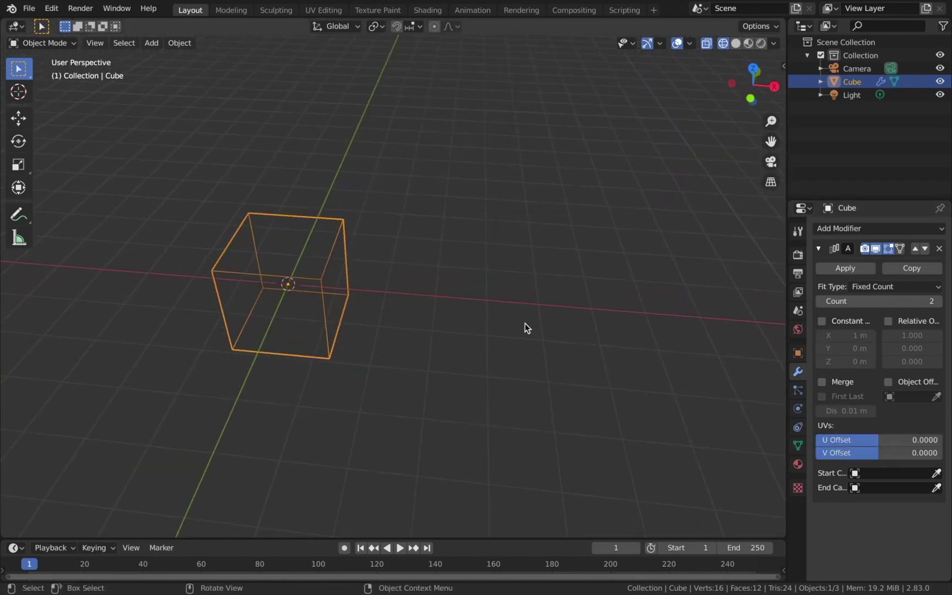
pyautogui.hotkey('shift', 'z')
pyautogui.press('KP_5')
pyautogui.press('KP_1')
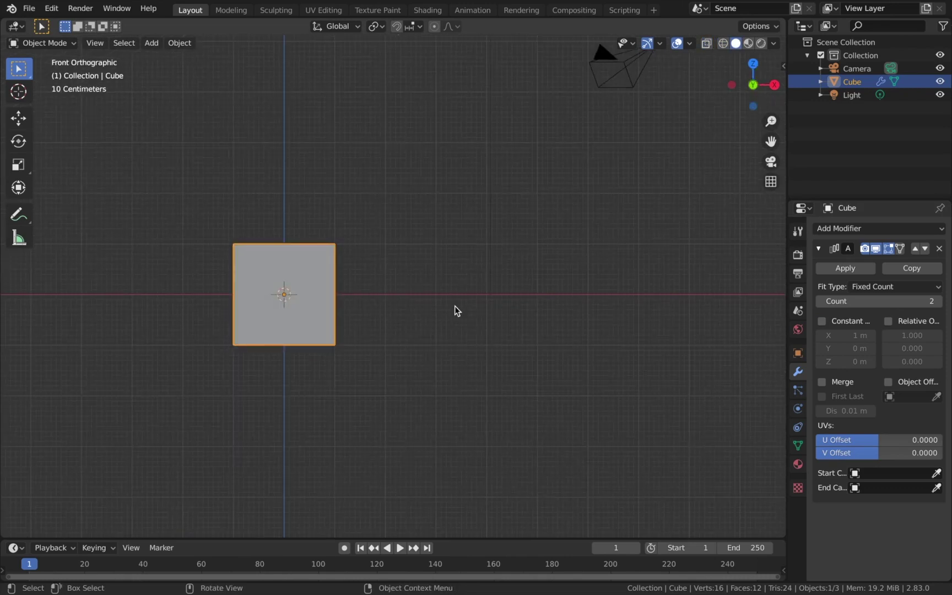
# - Try moving the cube freely away from the origin, once in front view and once in an angled view
pyautogui.press('g')
pyautogui.click(658, 163)
pyautogui.moveTo(658, 163); pyautogui.dragTo(658, 163, button='middle')
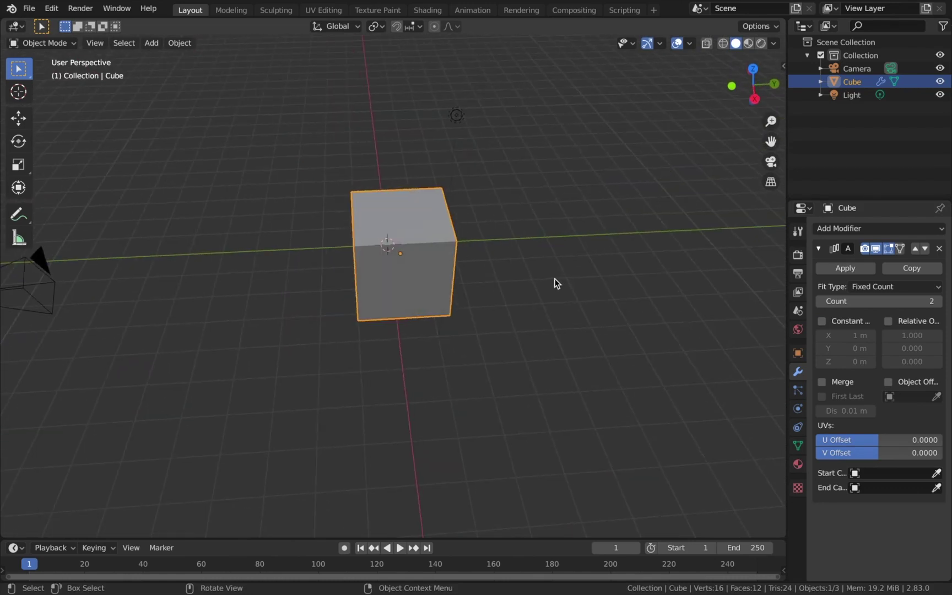
pyautogui.press('g')
pyautogui.click(488, 276)
pyautogui.moveTo(489, 276); pyautogui.dragTo(488, 275, button='middle')
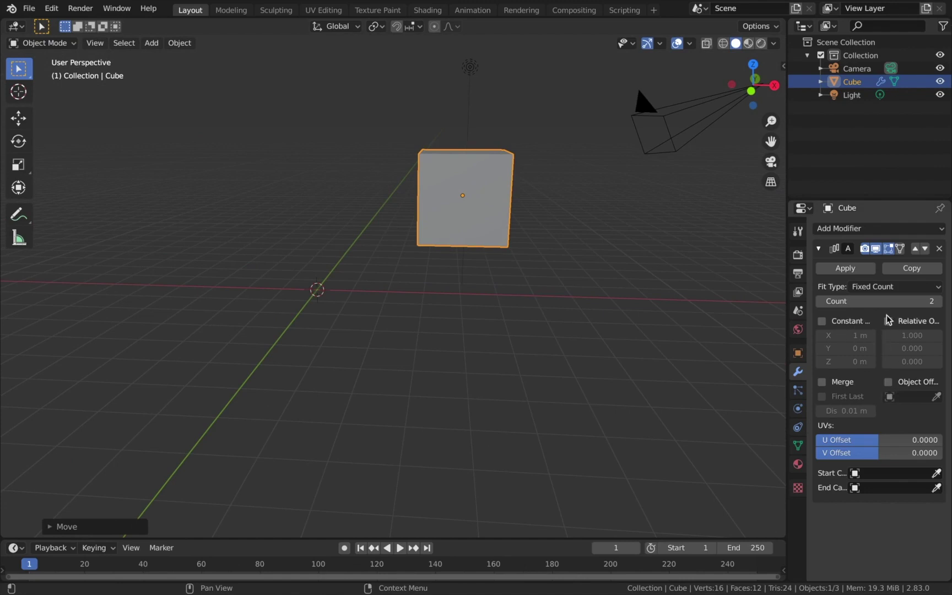
# - Enable the 1 m constant offset again and examine the overlapping copies in wireframe shading
pyautogui.click(837, 319)
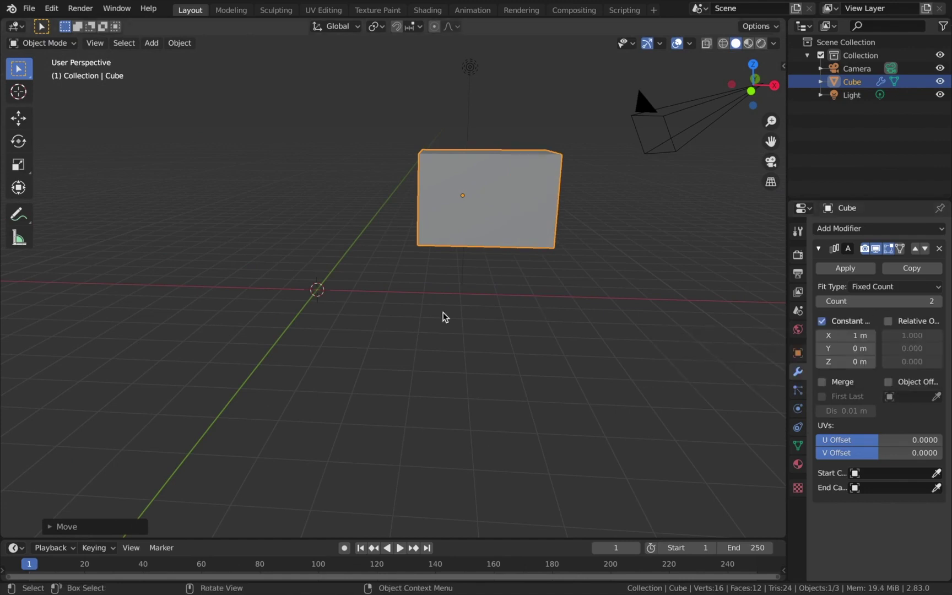
pyautogui.hotkey('shift', 'z')
pyautogui.moveTo(548, 272); pyautogui.dragTo(549, 274, button='middle')
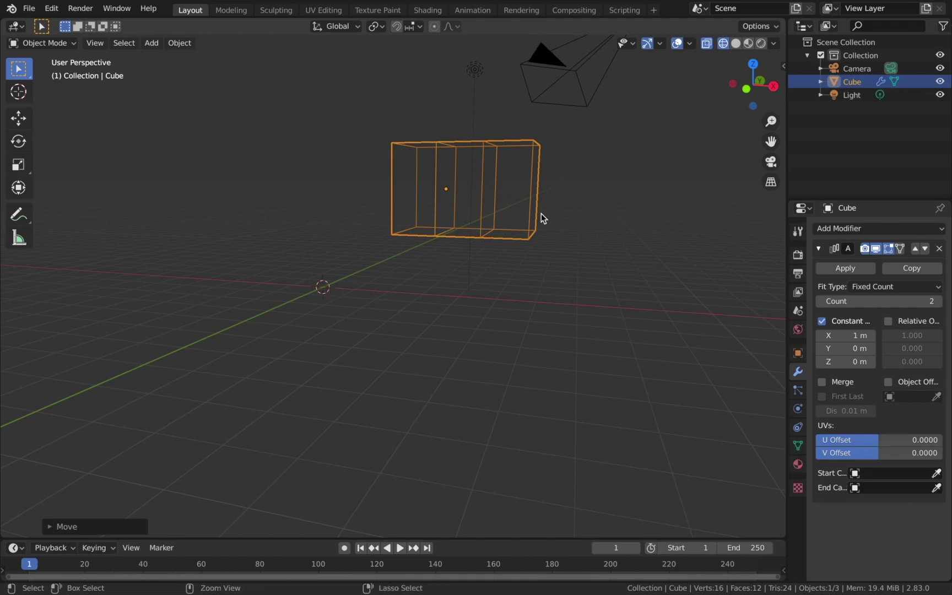
# - Undo the cube's moves and the constant offset, and briefly toggle the constant offset on and off in front view
pyautogui.hotkey('ctrl', 'z')
pyautogui.hotkey('ctrl', 'z')
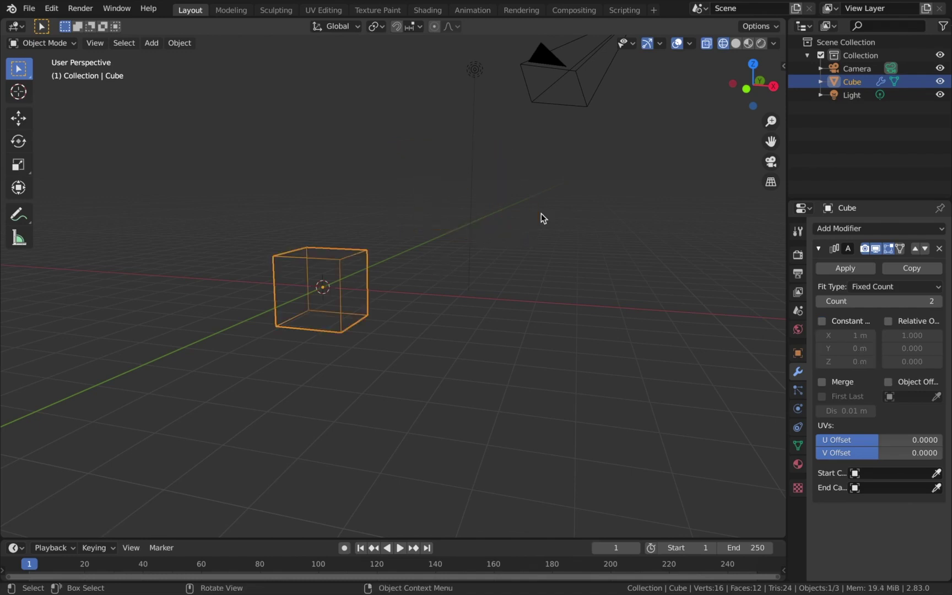
pyautogui.press('KP_1')
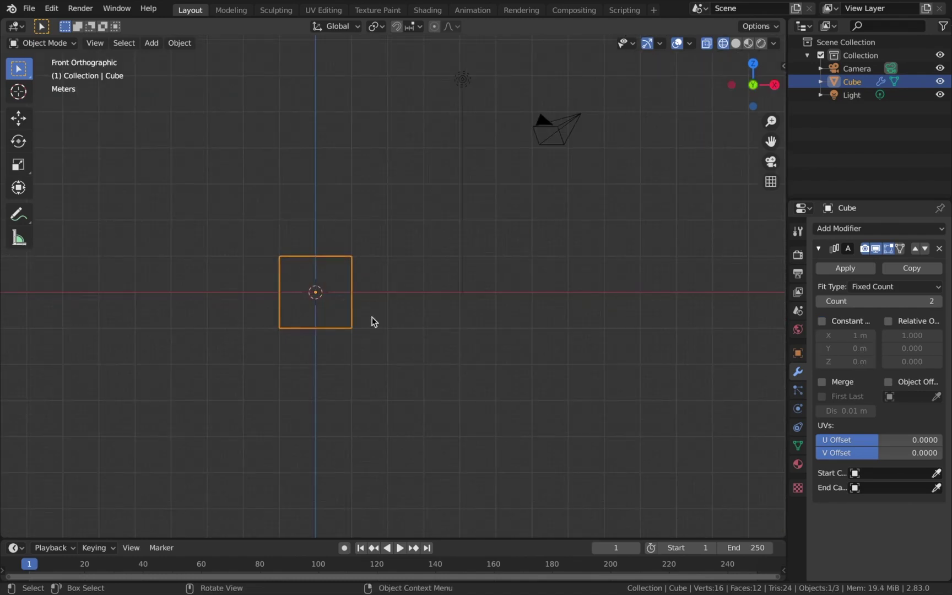
pyautogui.click(821, 320)
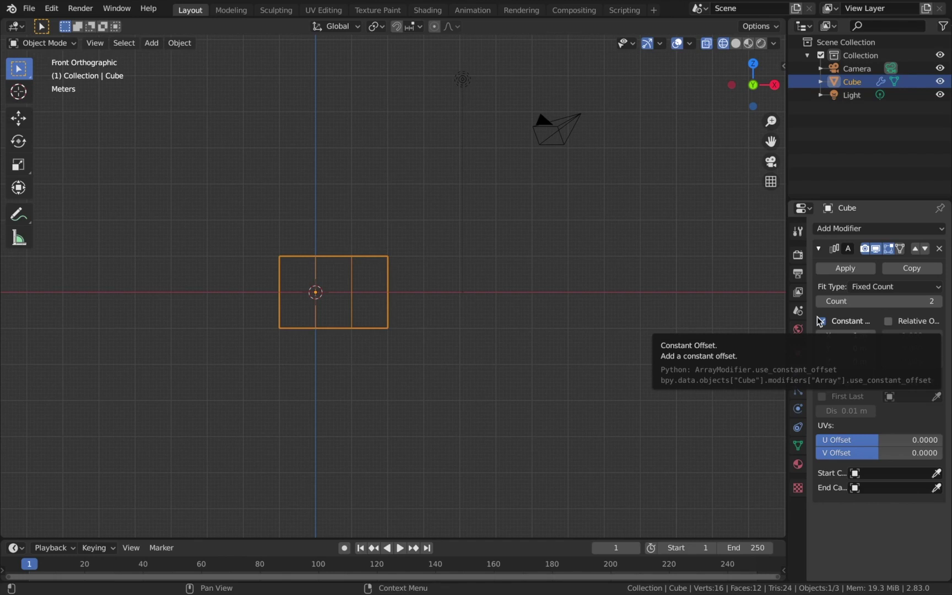
pyautogui.click(820, 321)
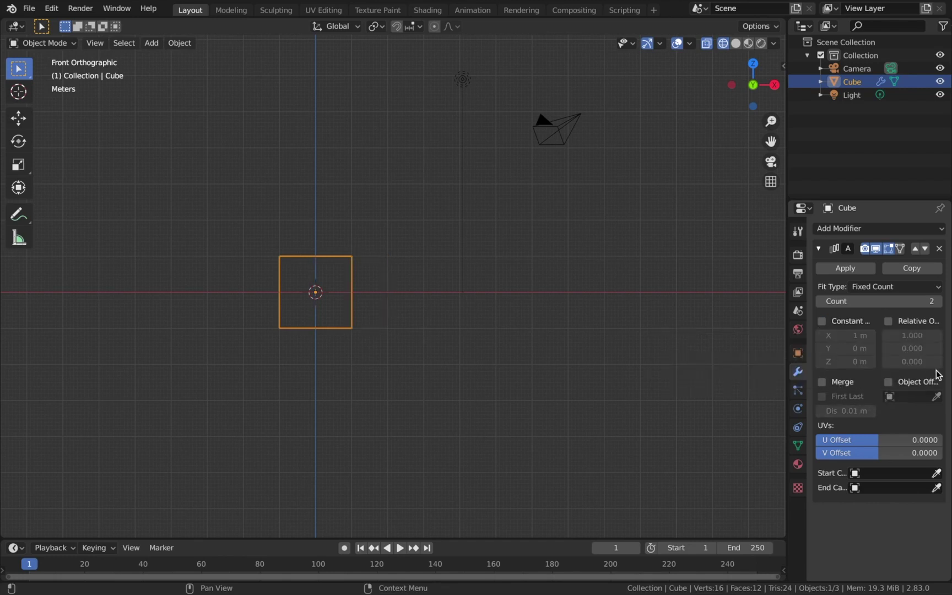
# - Enable the Array modifier's Merge option, inspect the cube in solid shading from several angles, and disable Merge again
pyautogui.click(837, 388)
pyautogui.moveTo(440, 319); pyautogui.dragTo(440, 318, button='middle')
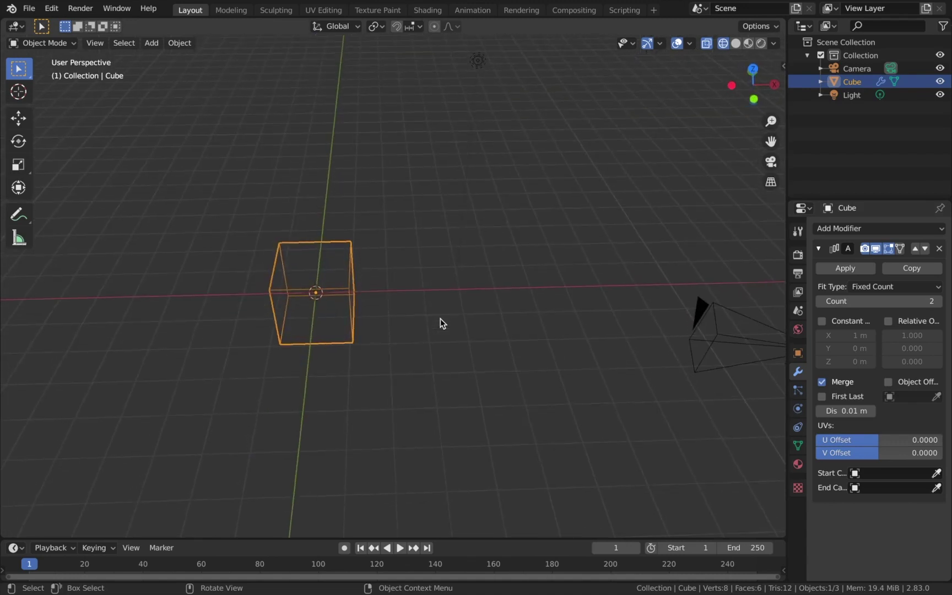
pyautogui.hotkey('shift', 'z')
pyautogui.scroll(2, 440, 318)
pyautogui.moveTo(440, 318); pyautogui.dragTo(440, 320, button='middle')
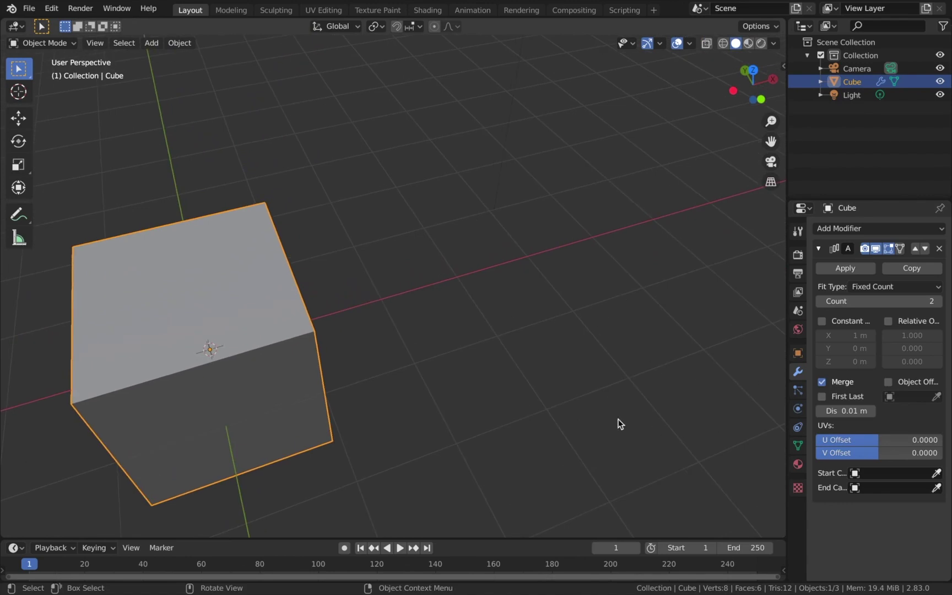
pyautogui.click(820, 384)
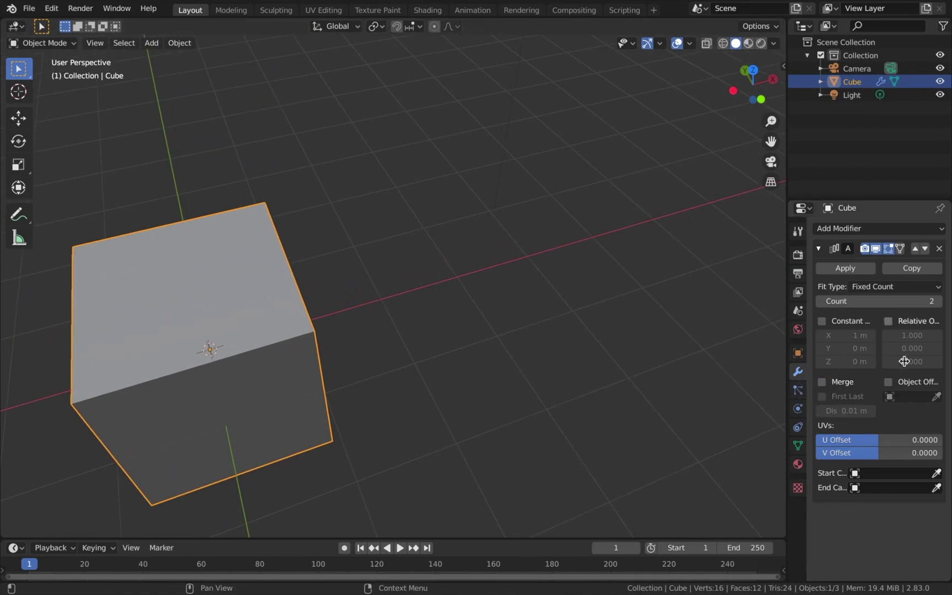
# - Briefly re-enable the relative offset to view the array, and switch the Array modifier to Object Offset only
pyautogui.click(888, 321)
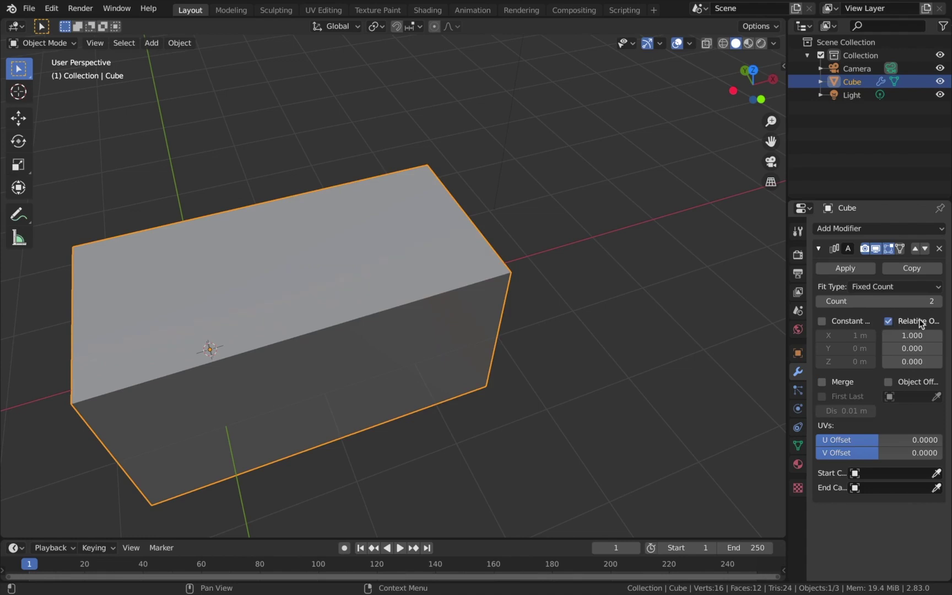
pyautogui.moveTo(667, 322); pyautogui.dragTo(638, 325, button='middle')
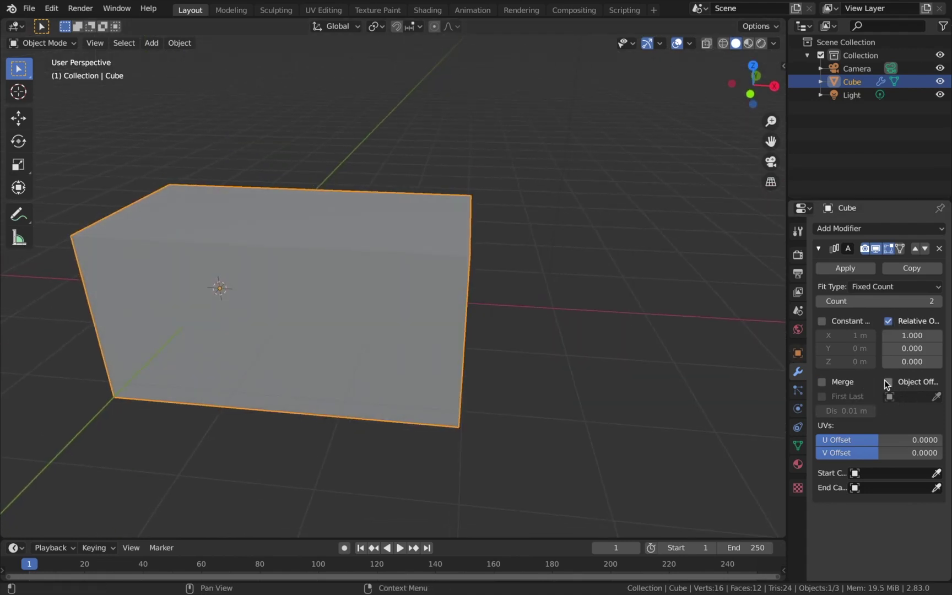
pyautogui.click(891, 381)
pyautogui.click(889, 321)
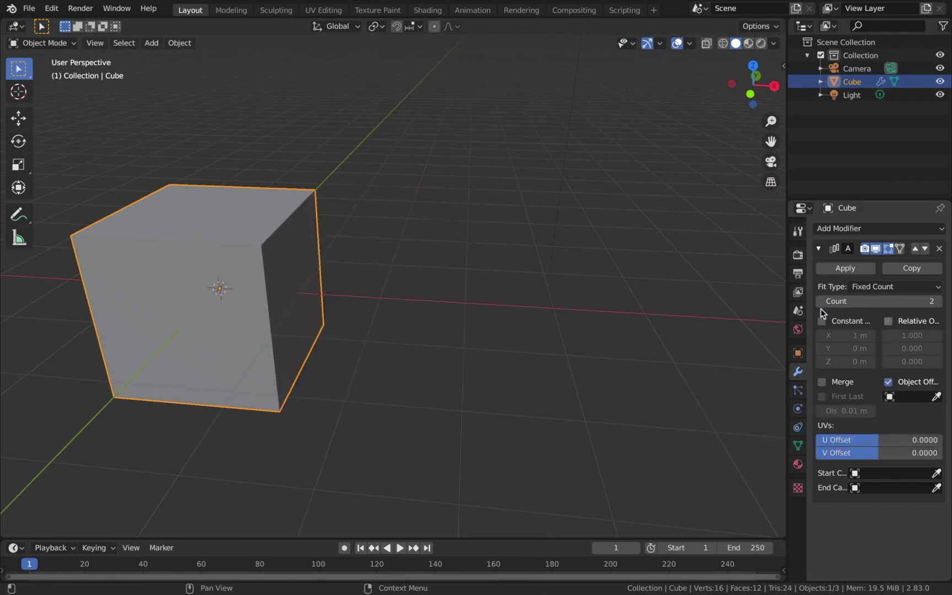
# - Add a Plain Axes empty in front view and move it straight up to a Z location of about 1.7 m
pyautogui.press('KP_1')
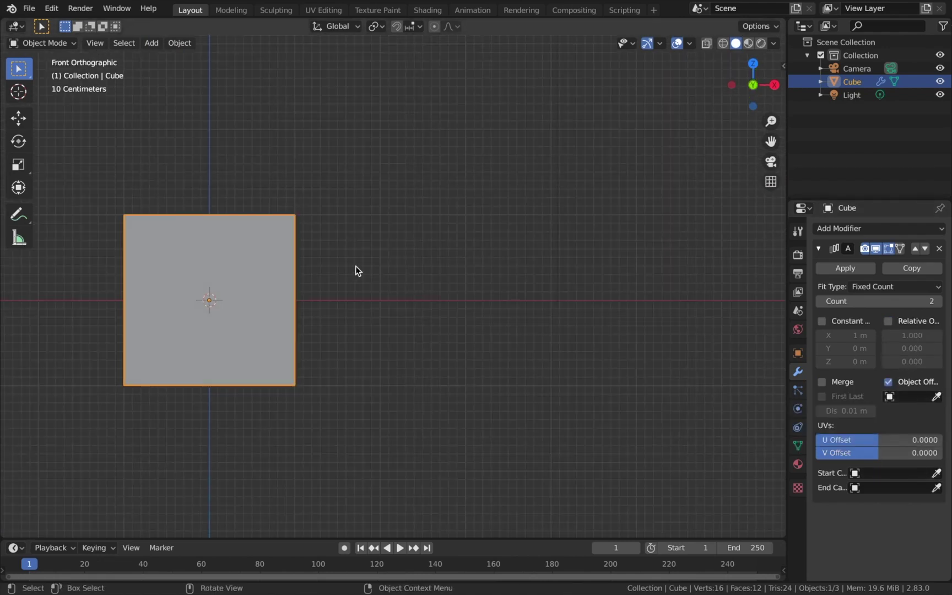
pyautogui.hotkey('shift', 'a')
pyautogui.moveTo(355, 265)
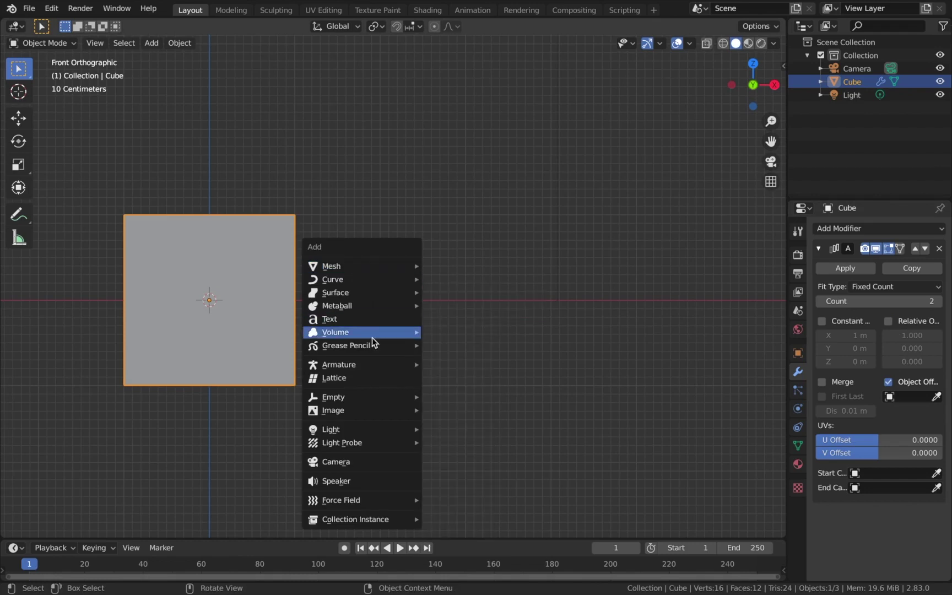
pyautogui.moveTo(374, 397)
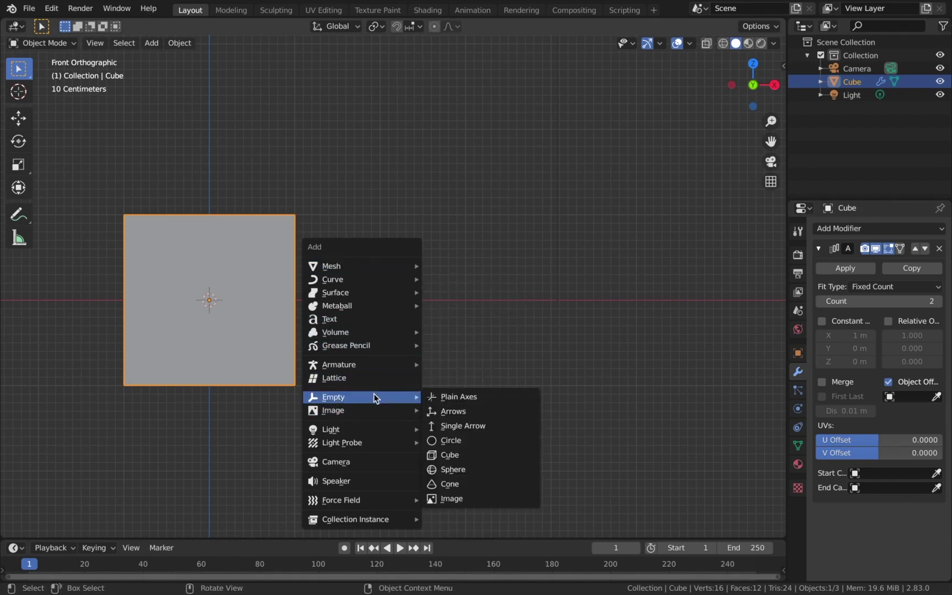
pyautogui.click(494, 398)
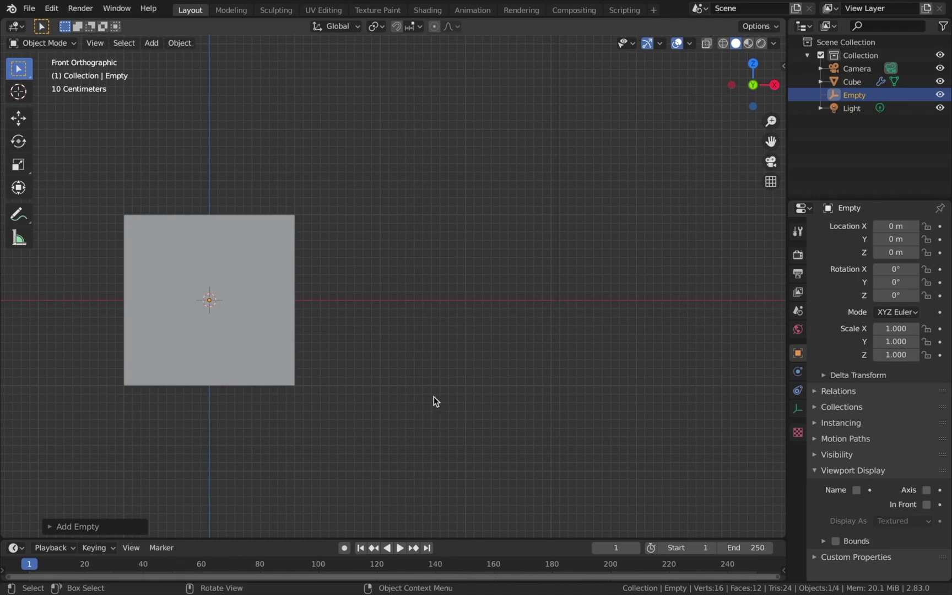
pyautogui.press('g')
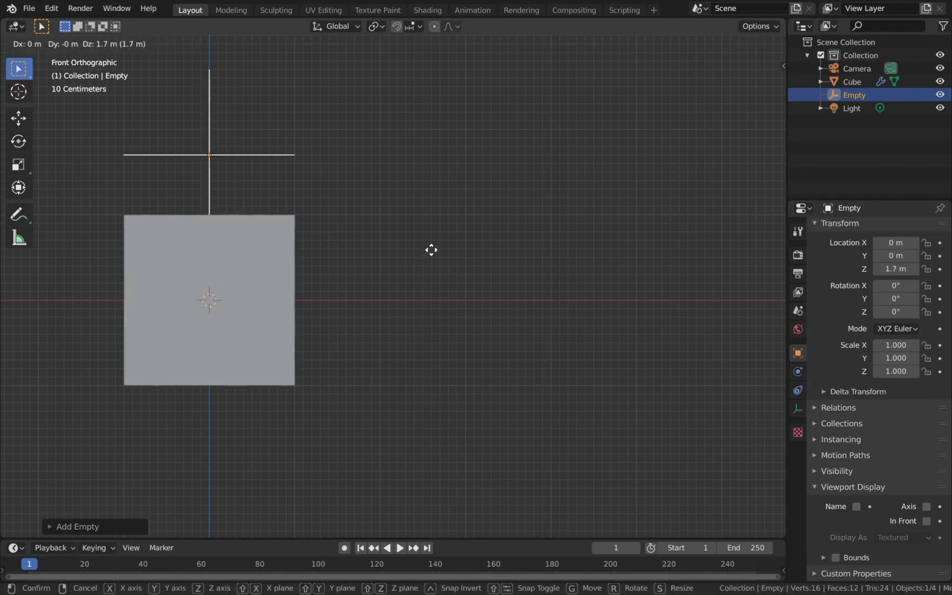
pyautogui.click(431, 250)
# - Select the cube and assign the Empty as its Array modifier's Object Offset target, picking it in the viewport
pyautogui.click(798, 408)
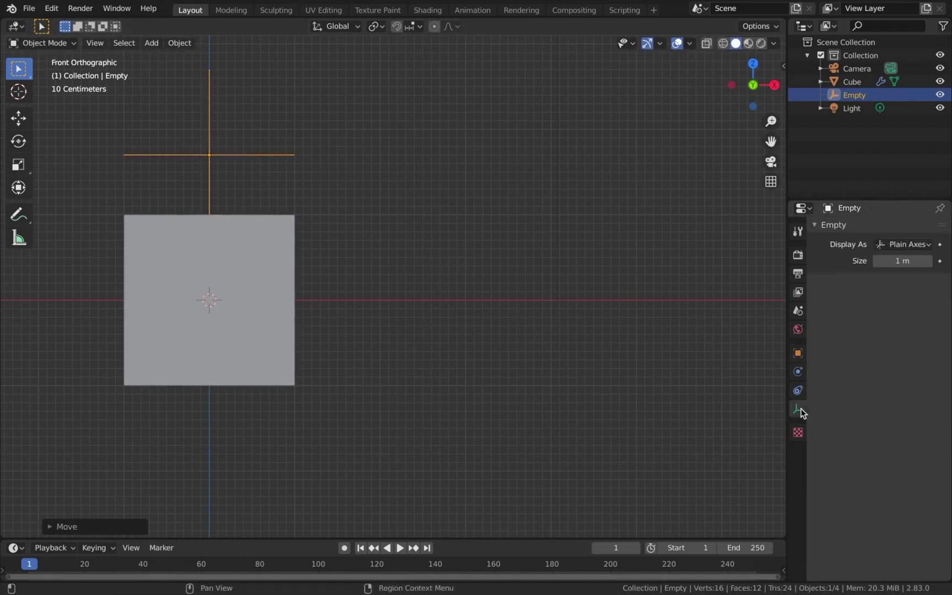
pyautogui.click(174, 317)
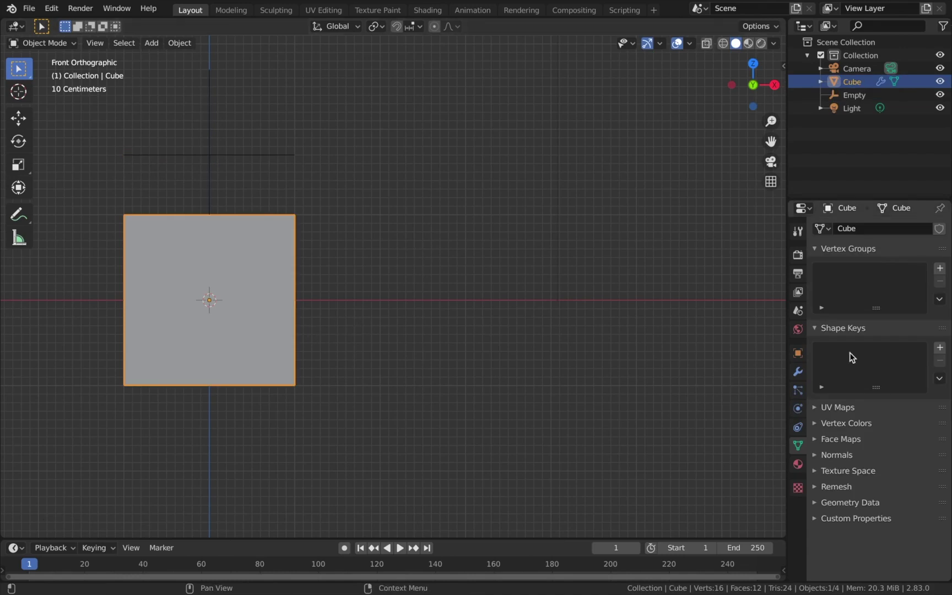
pyautogui.click(797, 371)
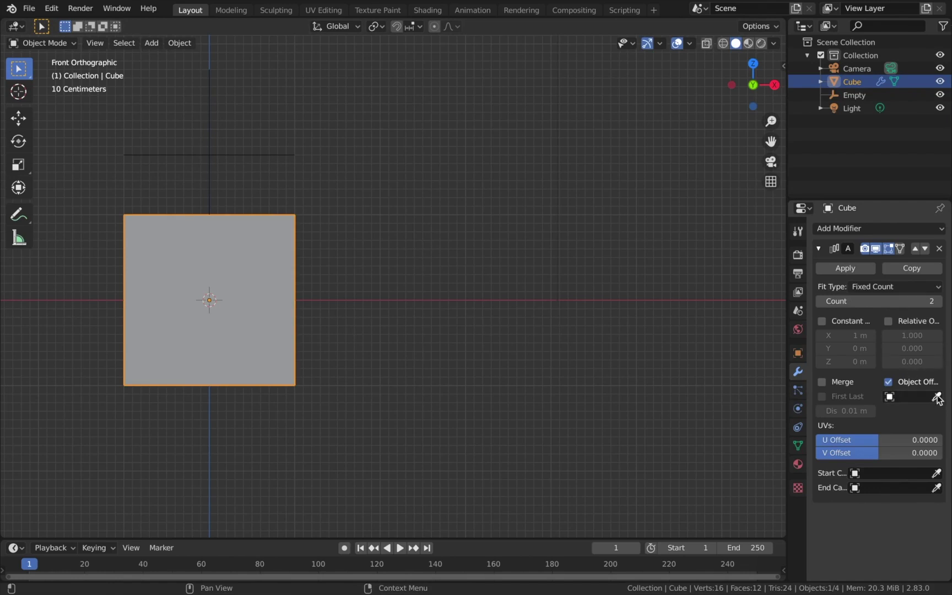
pyautogui.click(890, 397)
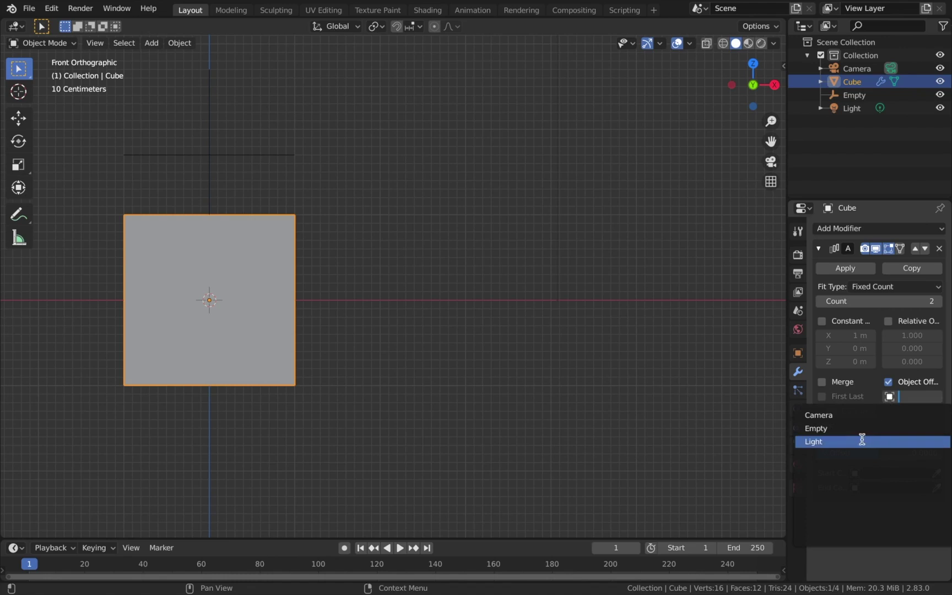
pyautogui.click(852, 429)
pyautogui.click(936, 396)
pyautogui.click(937, 398)
pyautogui.click(213, 155)
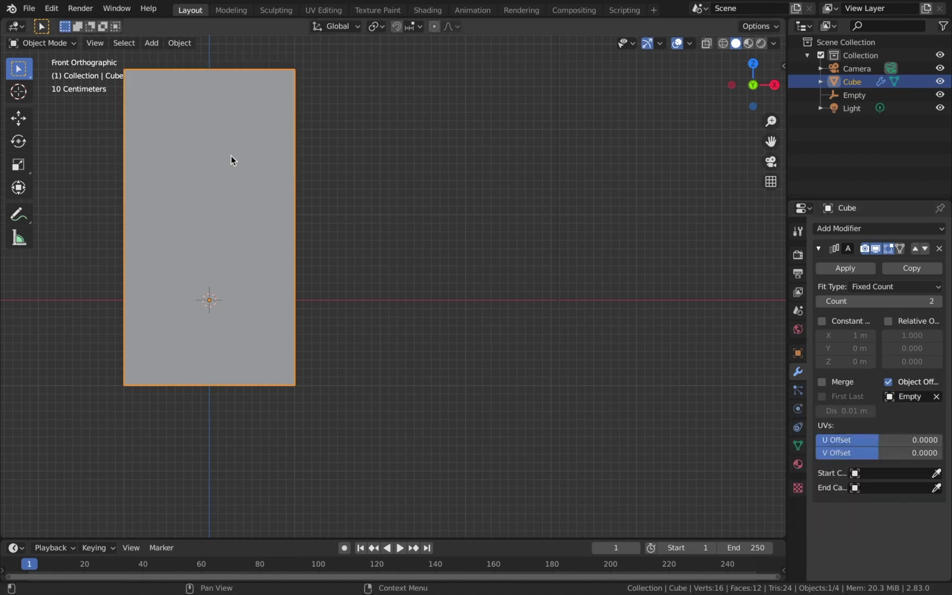
# - Select the Empty and show the scene in wireframe shading
pyautogui.scroll(-1, 584, 366)
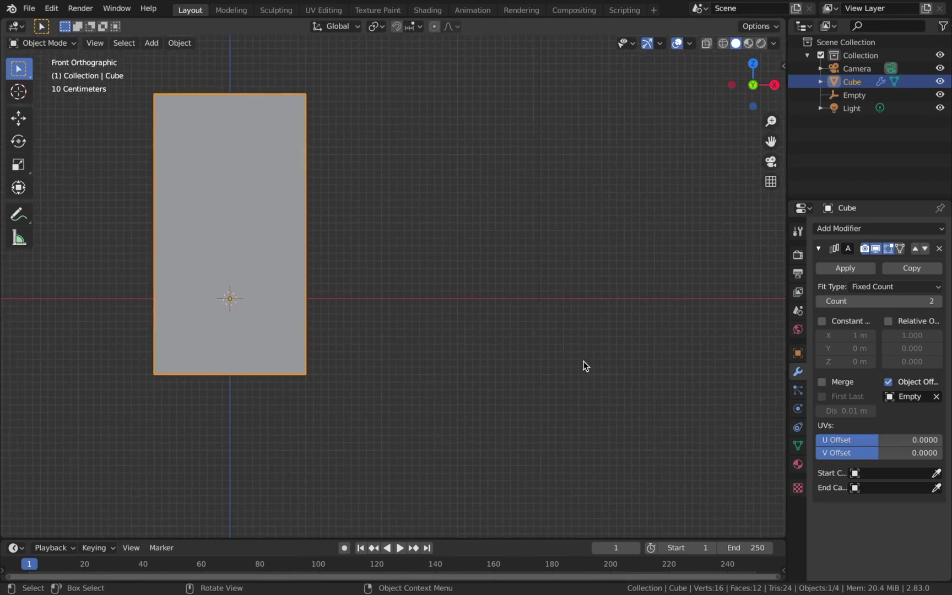
pyautogui.click(852, 95)
pyautogui.hotkey('alt', 'z')
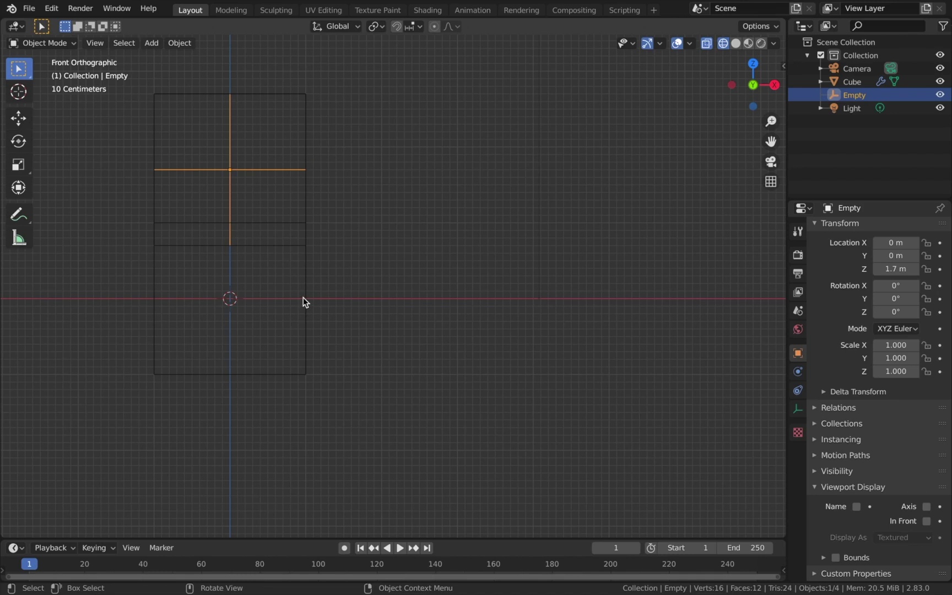
# - Try moving the Empty freely to shift the arrayed copy, undo the move, and clear the selection
pyautogui.press('g')
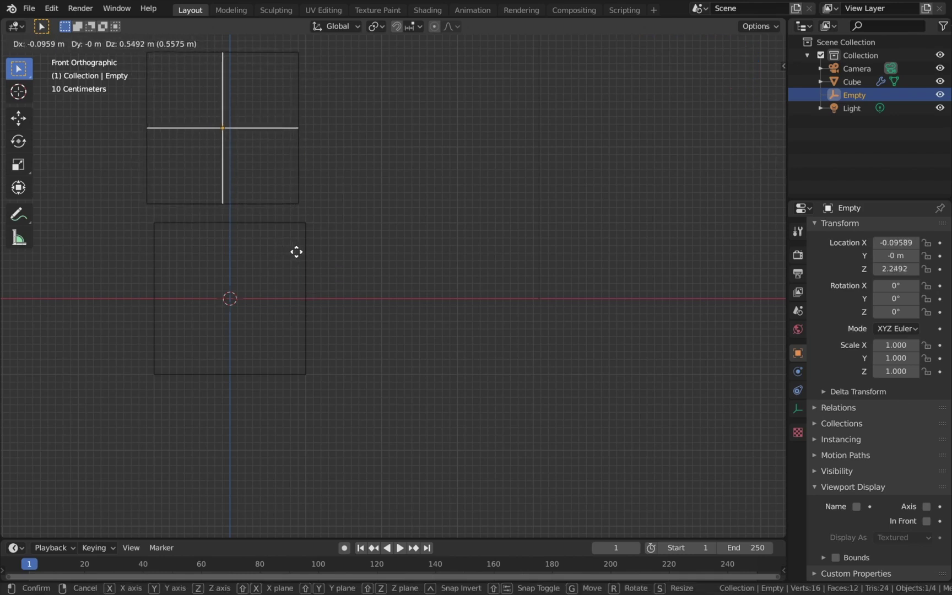
pyautogui.click(302, 269)
pyautogui.hotkey('ctrl', 'z')
pyautogui.keyDown('shift'); pyautogui.scroll(6, 301, 269); pyautogui.keyUp('shift')
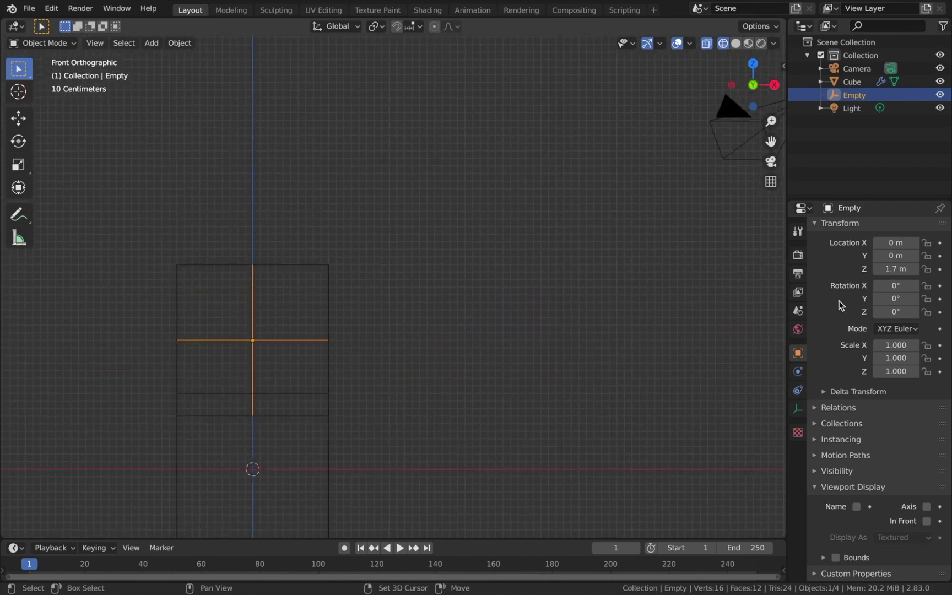
pyautogui.click(283, 468)
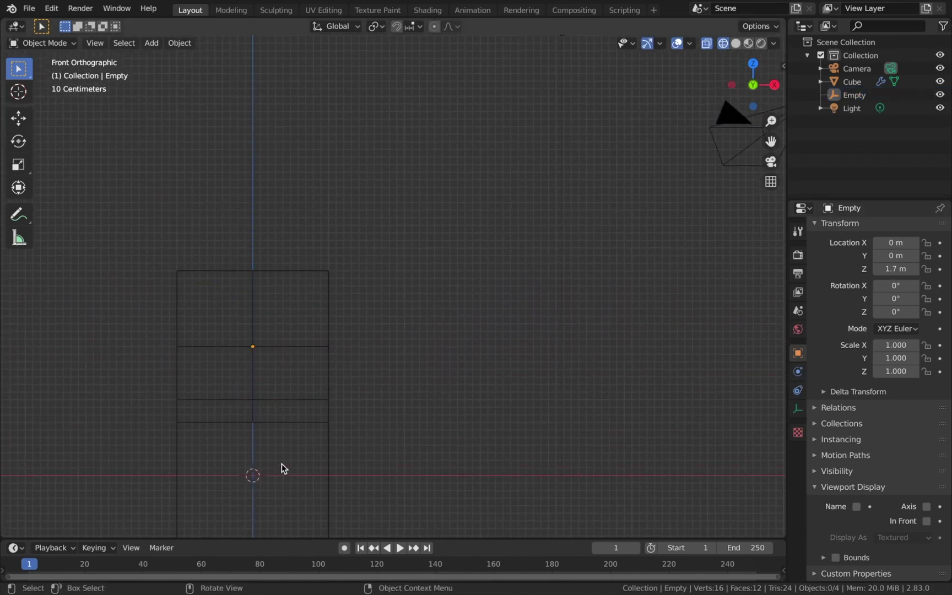
# - Select the cube and raise its Array modifier's Count to 5
pyautogui.click(325, 436)
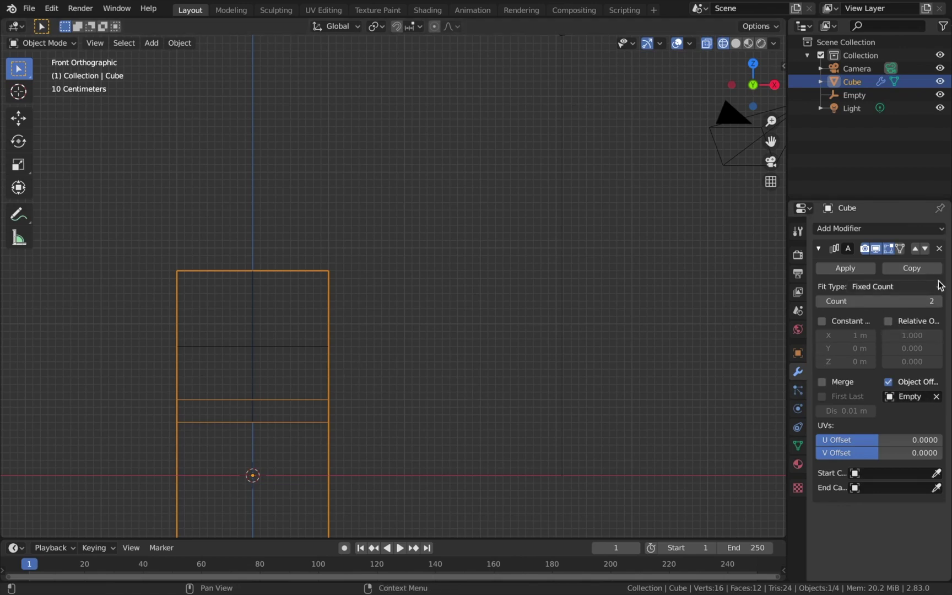
pyautogui.click(939, 301)
pyautogui.click(939, 300)
pyautogui.click(939, 301)
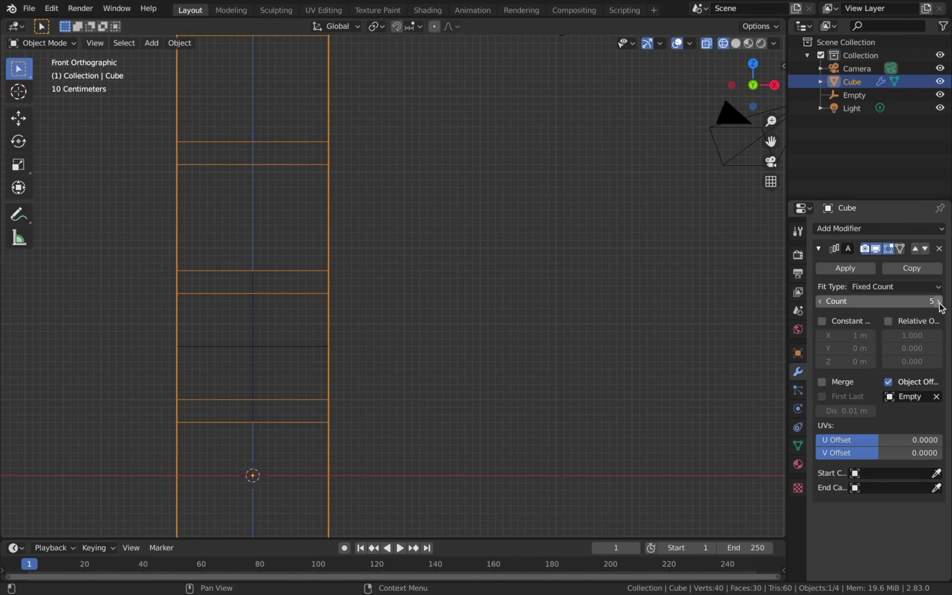
# - Move the Empty in front view to about X 1.03 m and Z 4.43 m, then make the cube active and clear the selection
pyautogui.scroll(-5, 376, 152)
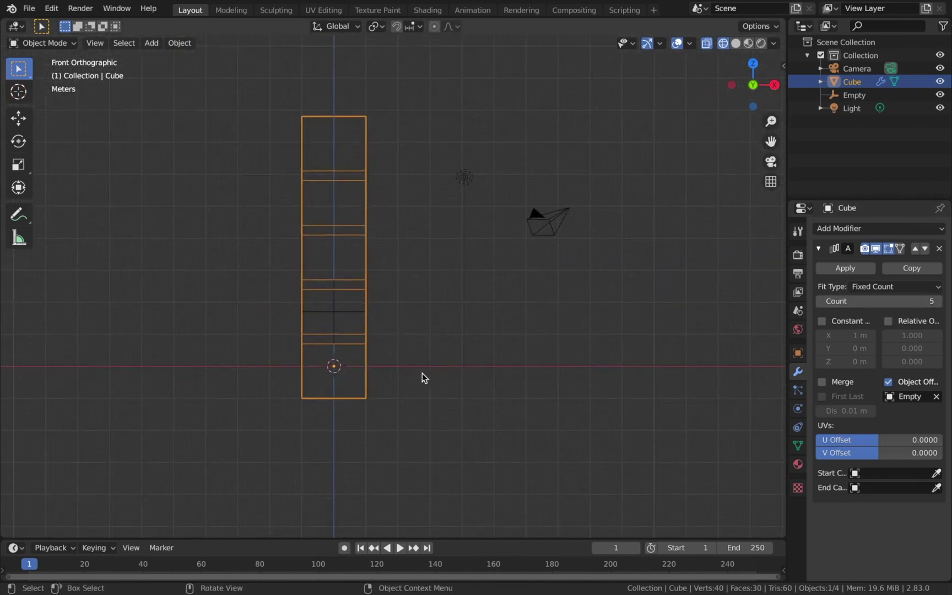
pyautogui.click(332, 319)
pyautogui.press('g')
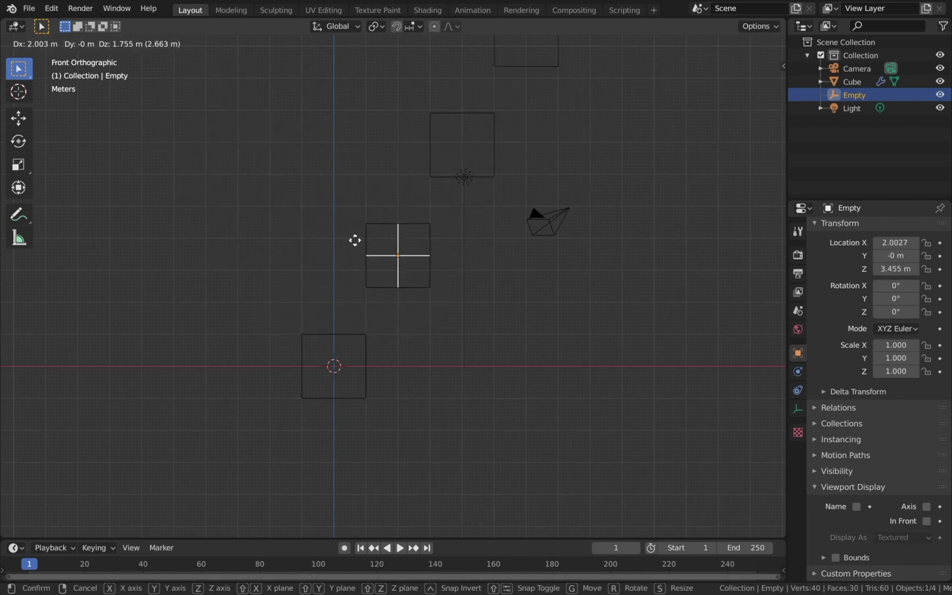
pyautogui.click(366, 235)
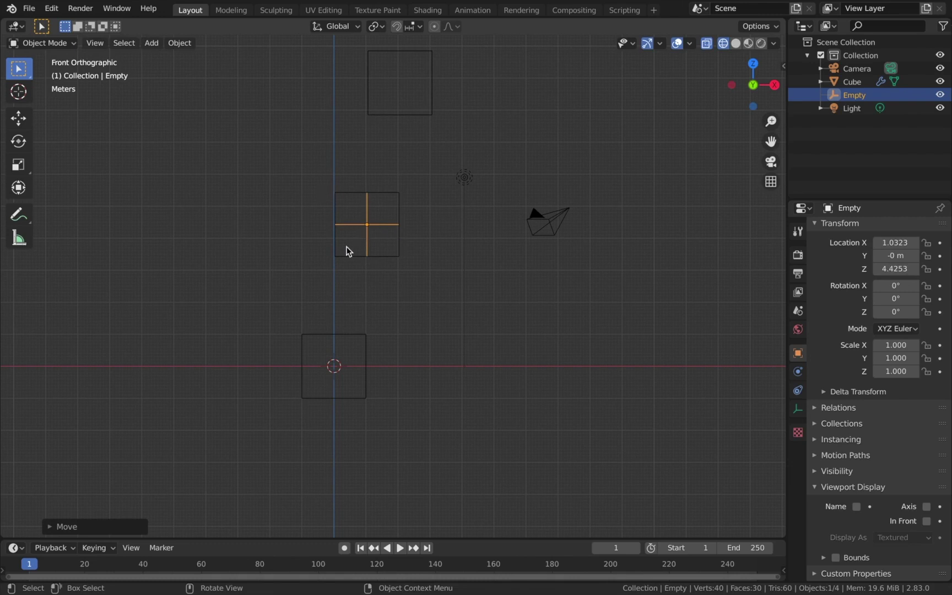
pyautogui.moveTo(347, 250); pyautogui.dragTo(435, 259, button='middle')
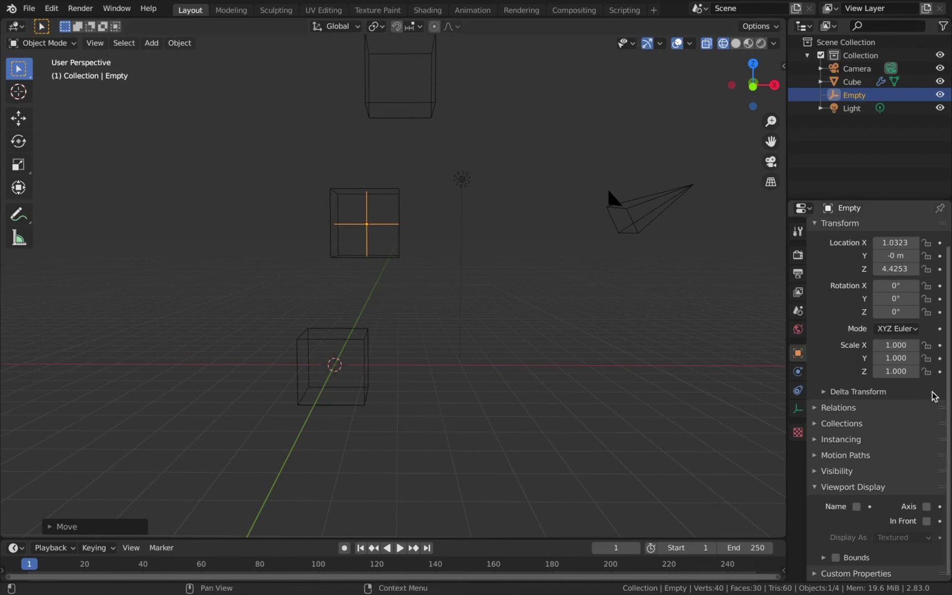
pyautogui.click(366, 345)
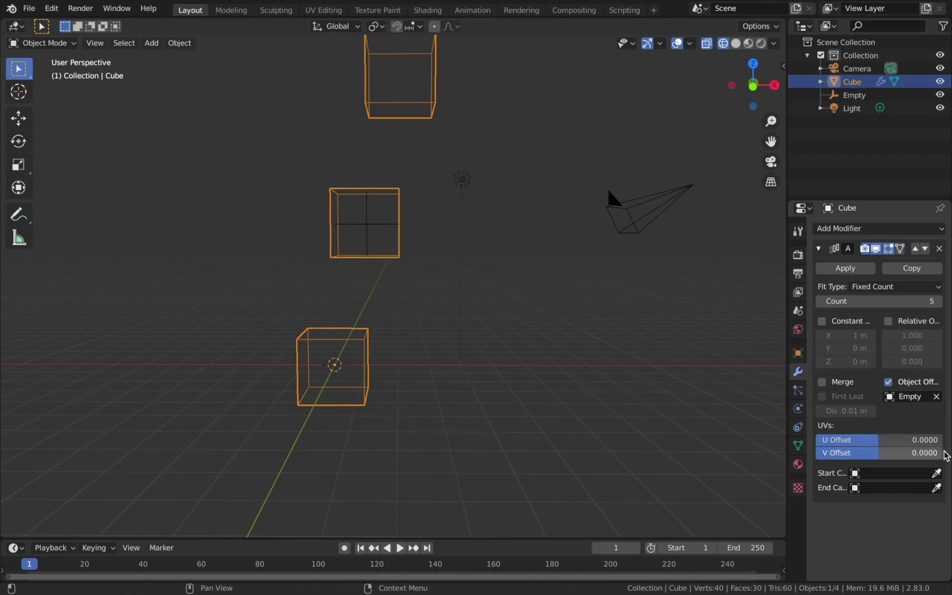
pyautogui.click(761, 354)
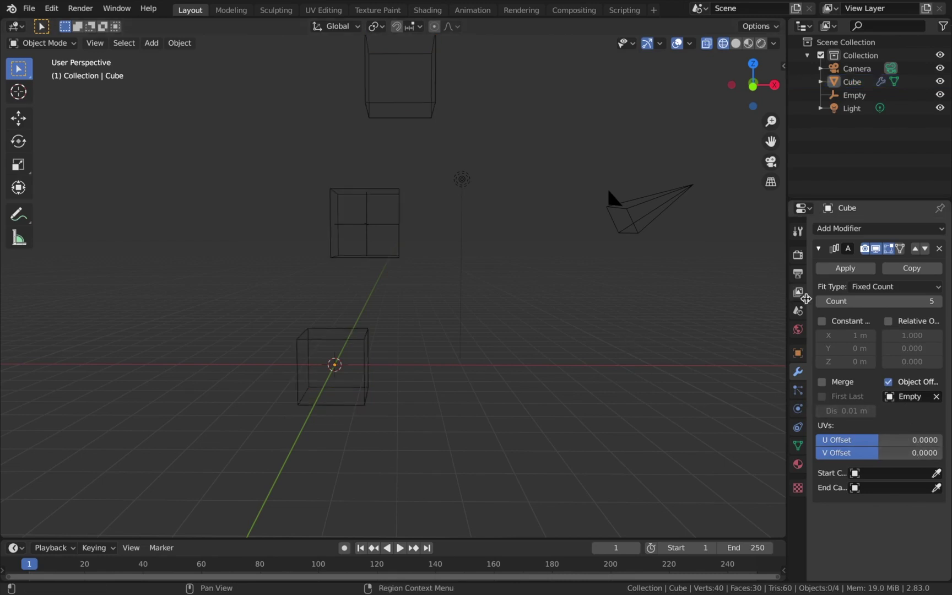